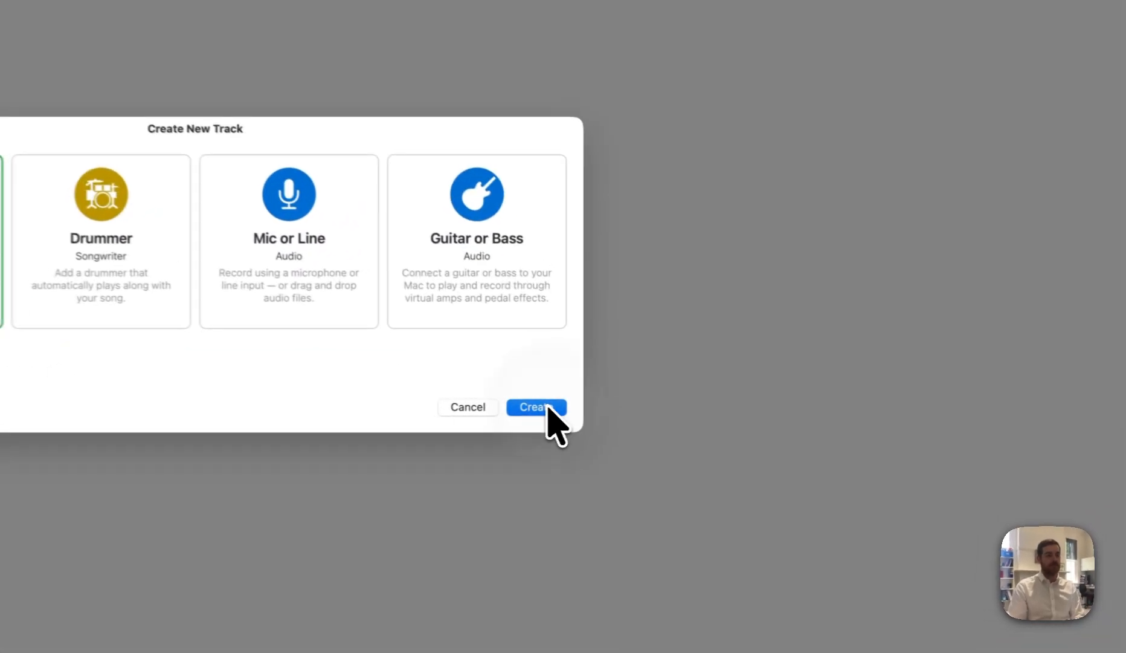
Step: Create a MIDI software instrument track and turn off both the metronome click and the count-in
{"action": "left_click", "coordinate": [737, 400]}
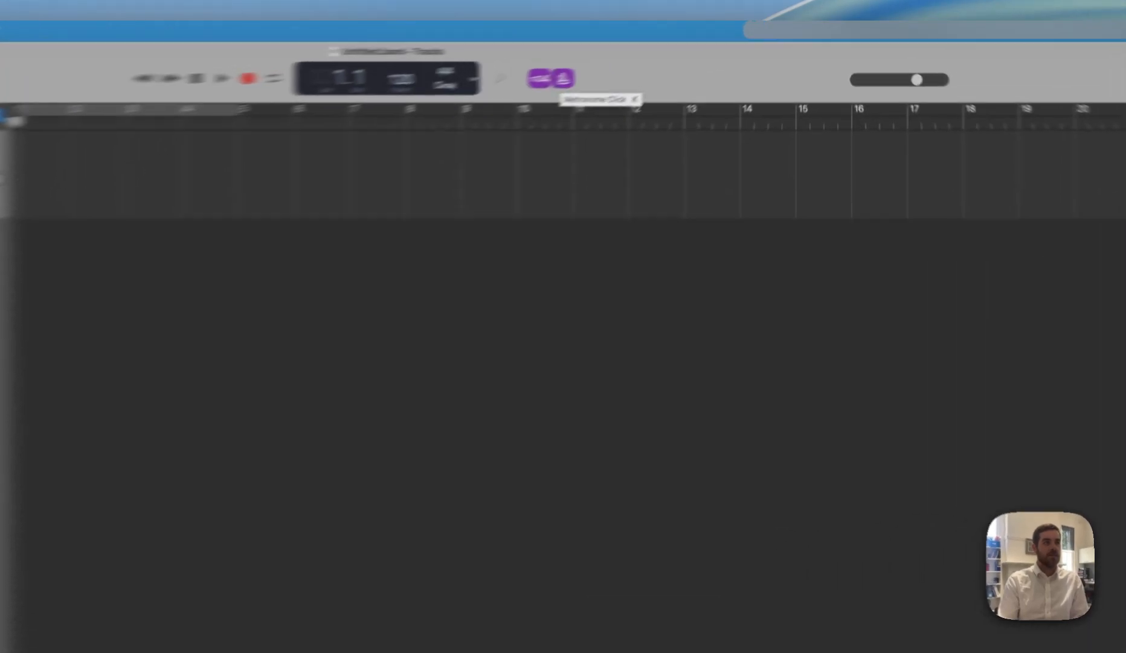
{"action": "left_click", "coordinate": [670, 55]}
{"action": "left_click", "coordinate": [656, 55]}
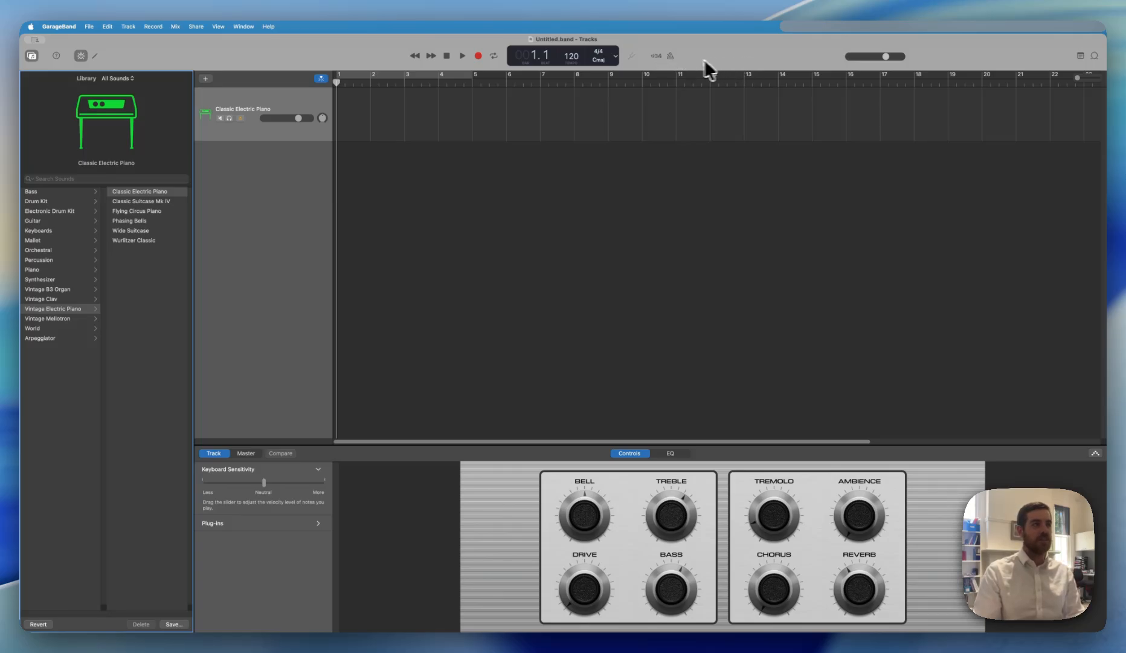
Step: Switch the project's position display and ruler from beats to Time
{"action": "left_click", "coordinate": [615, 56]}
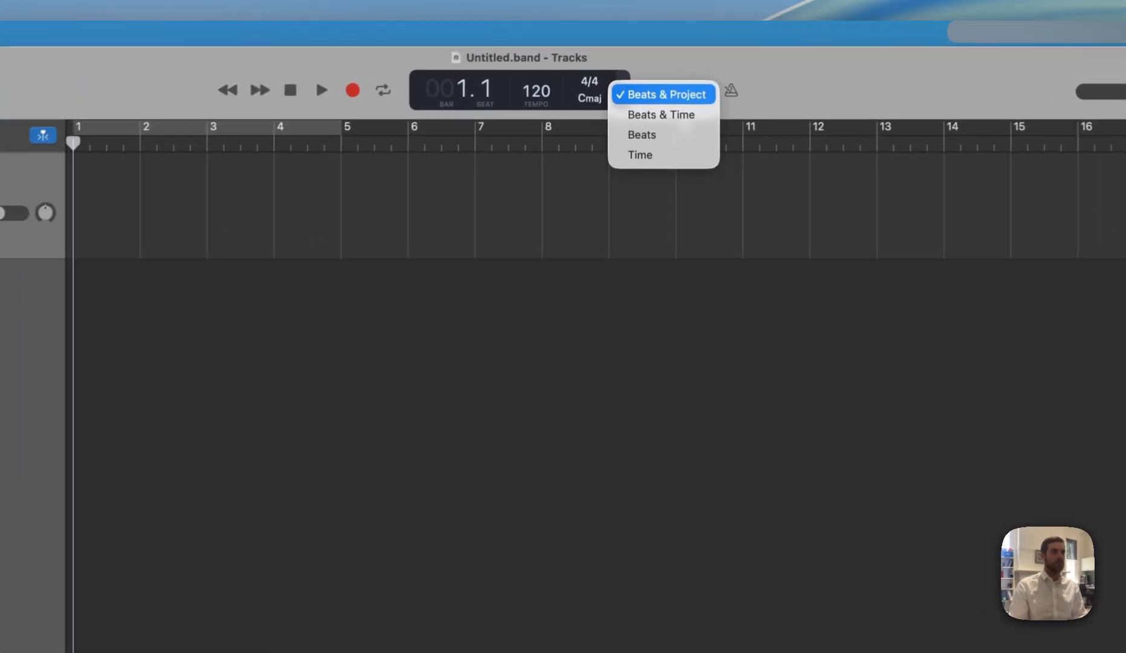
{"action": "left_click", "coordinate": [645, 157]}
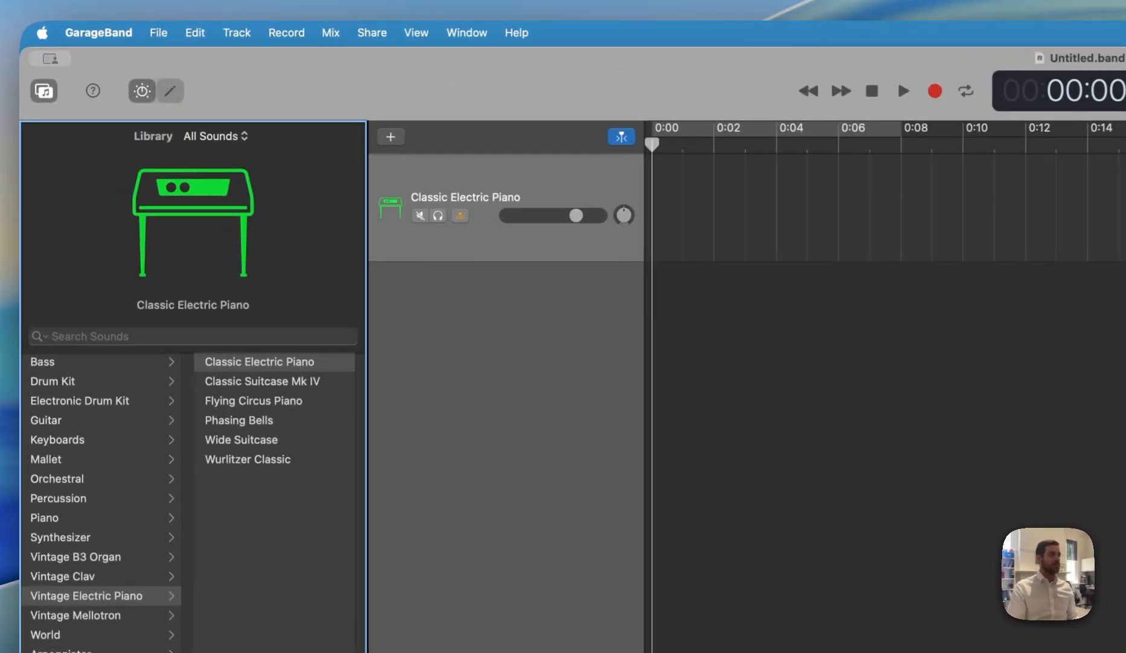
Step: Create a trial note in the Classic Electric Piano track's piano roll, change its pitch and delete it, closing the editor
{"action": "left_click", "coordinate": [96, 56]}
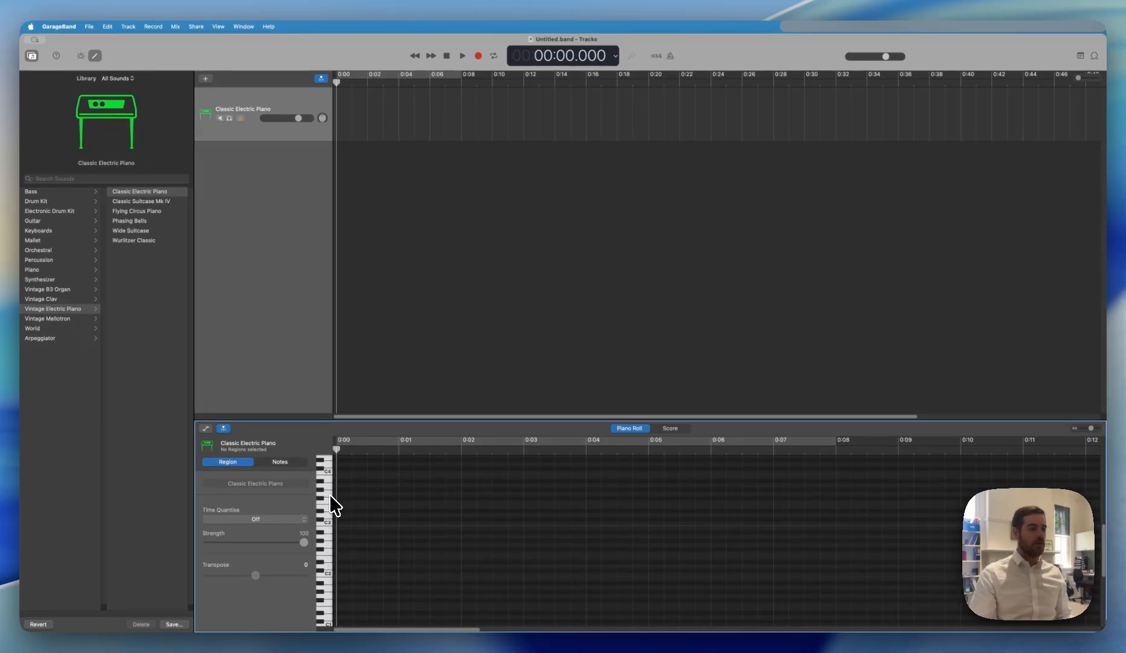
{"action": "right_click", "coordinate": [347, 524]}
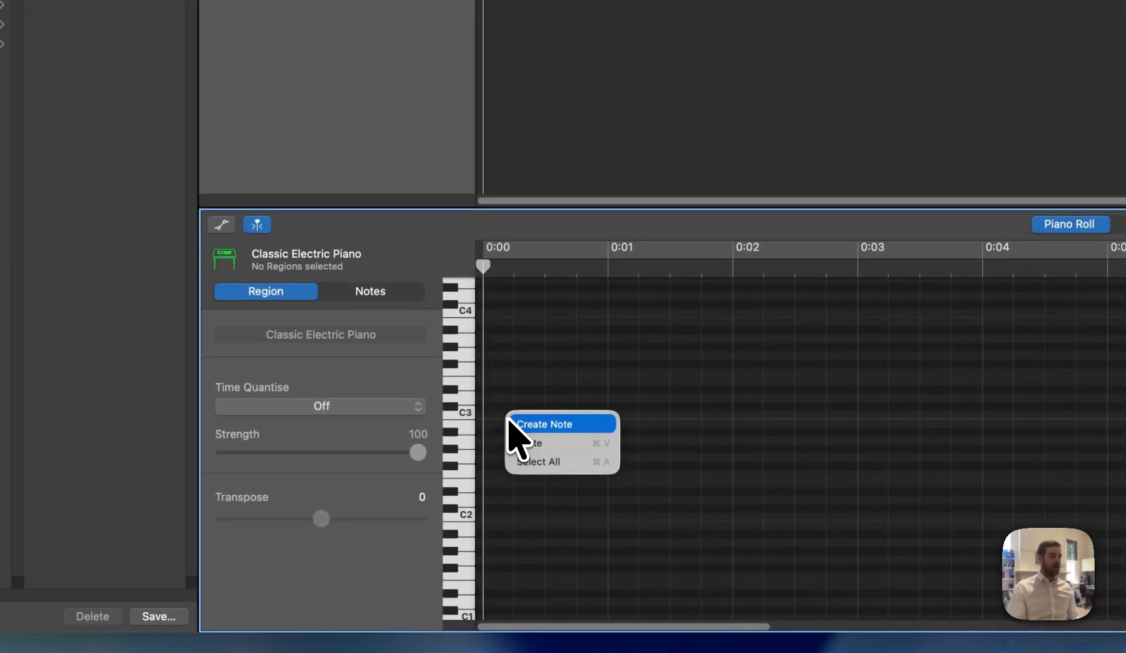
{"action": "left_click", "coordinate": [523, 425]}
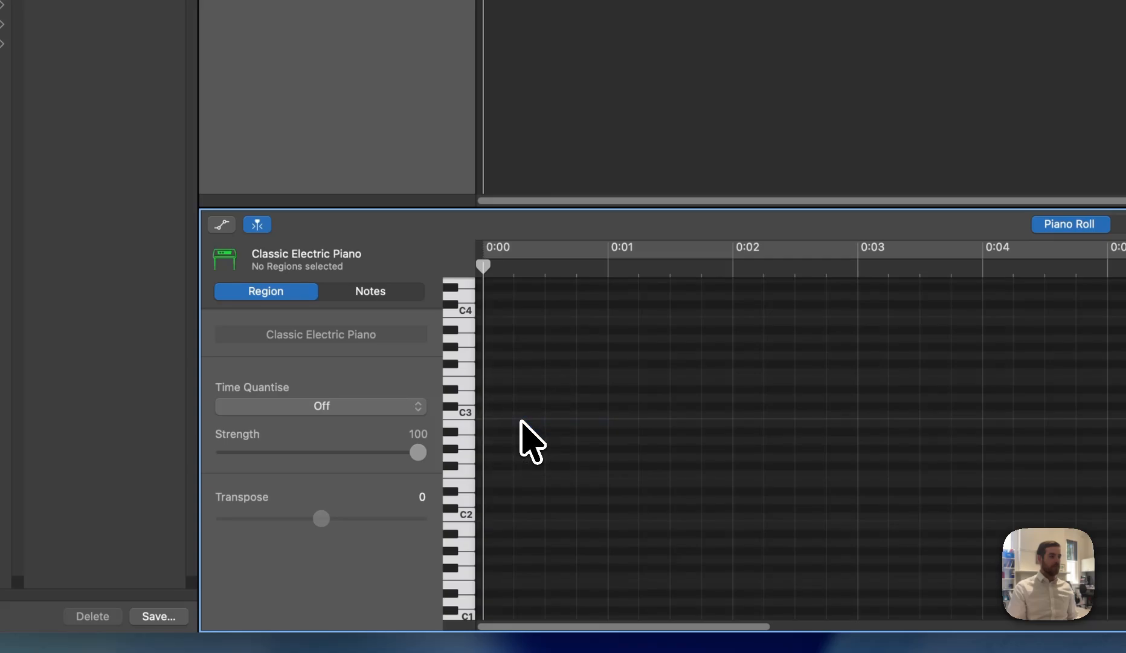
{"action": "left_click", "coordinate": [531, 412]}
{"action": "left_click_drag", "start_coordinate": [532, 411], "coordinate": [553, 507]}
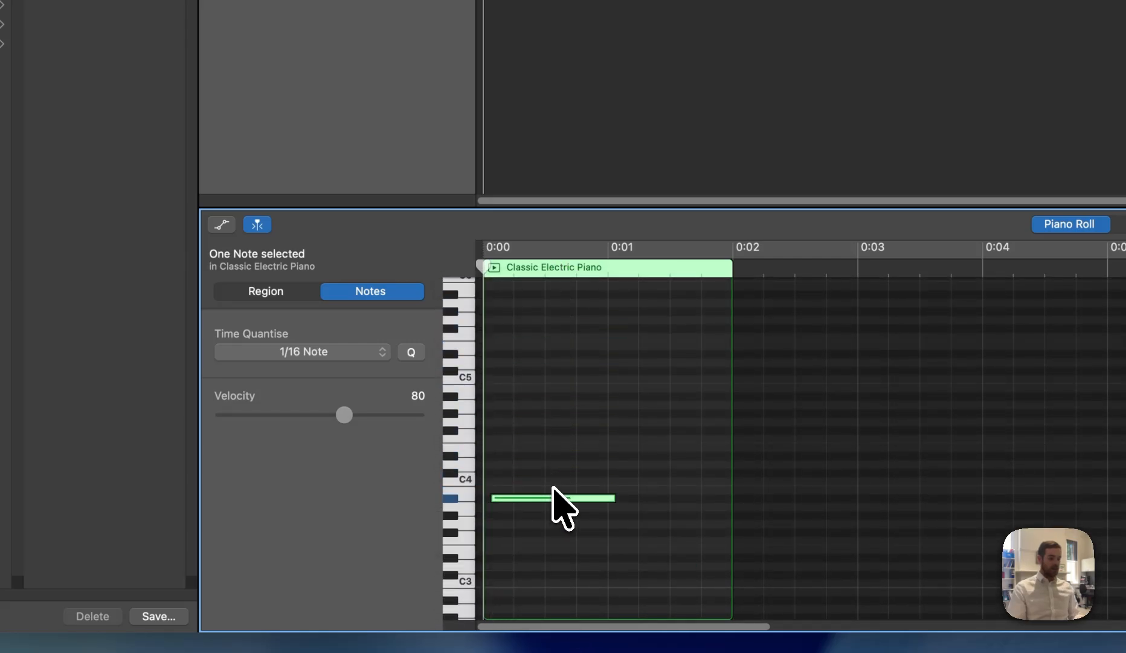
{"action": "key", "text": "BackSpace"}
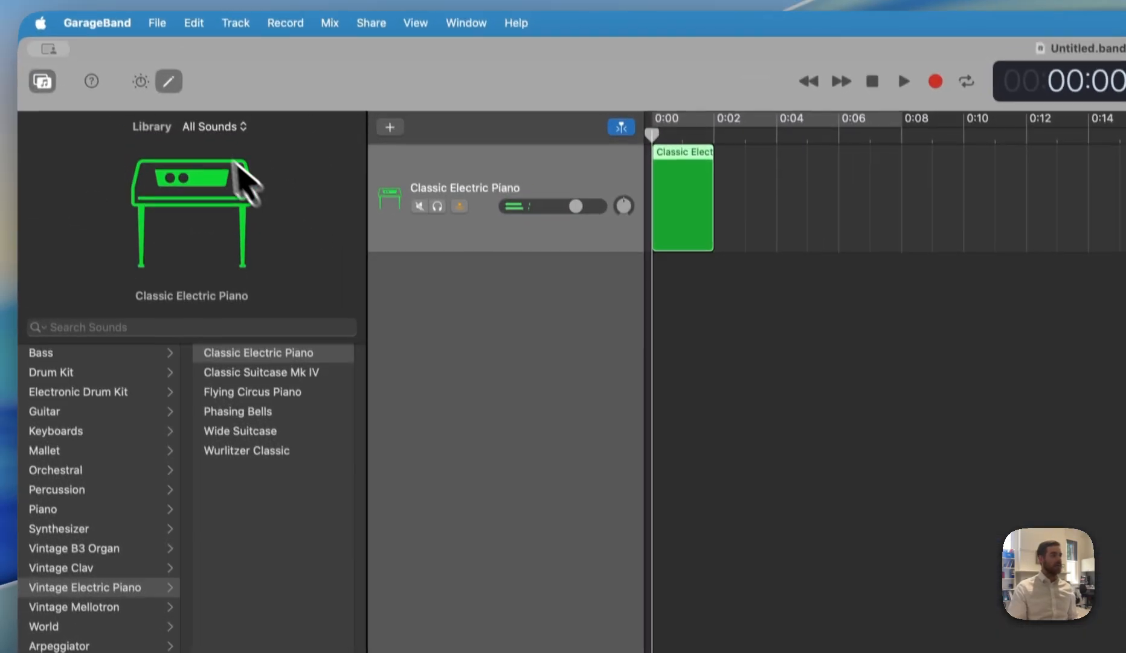
{"action": "left_click", "coordinate": [173, 92]}
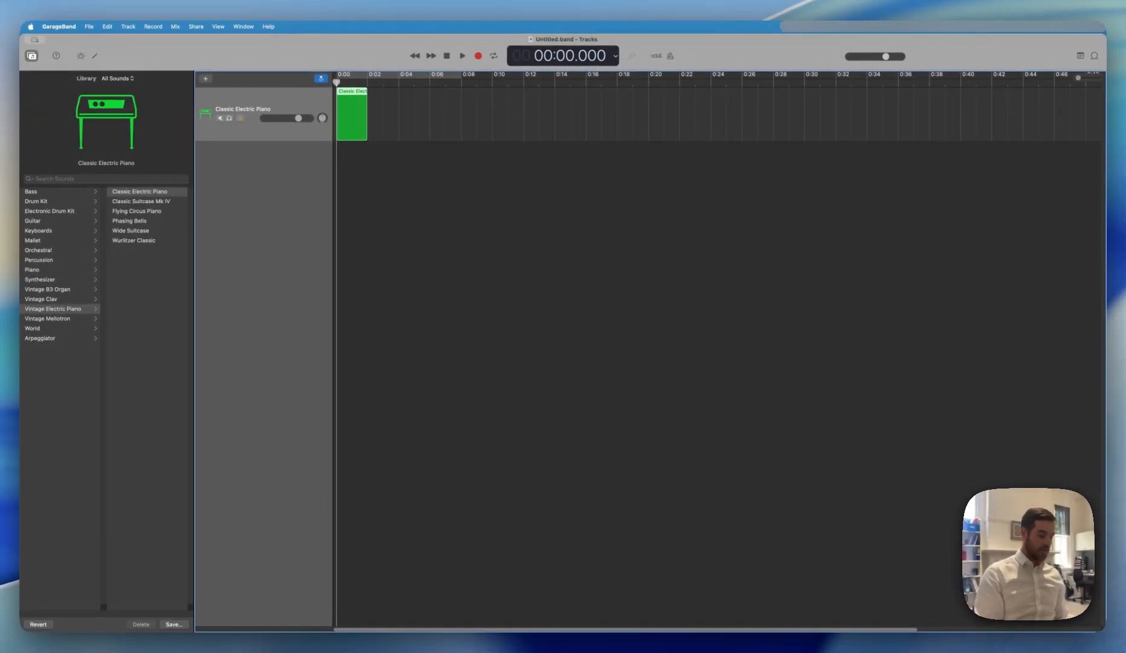
Step: Open Musical Typing and play the eight white keys from A to K to audition the Classic Electric Piano
{"action": "key", "text": "super+k"}
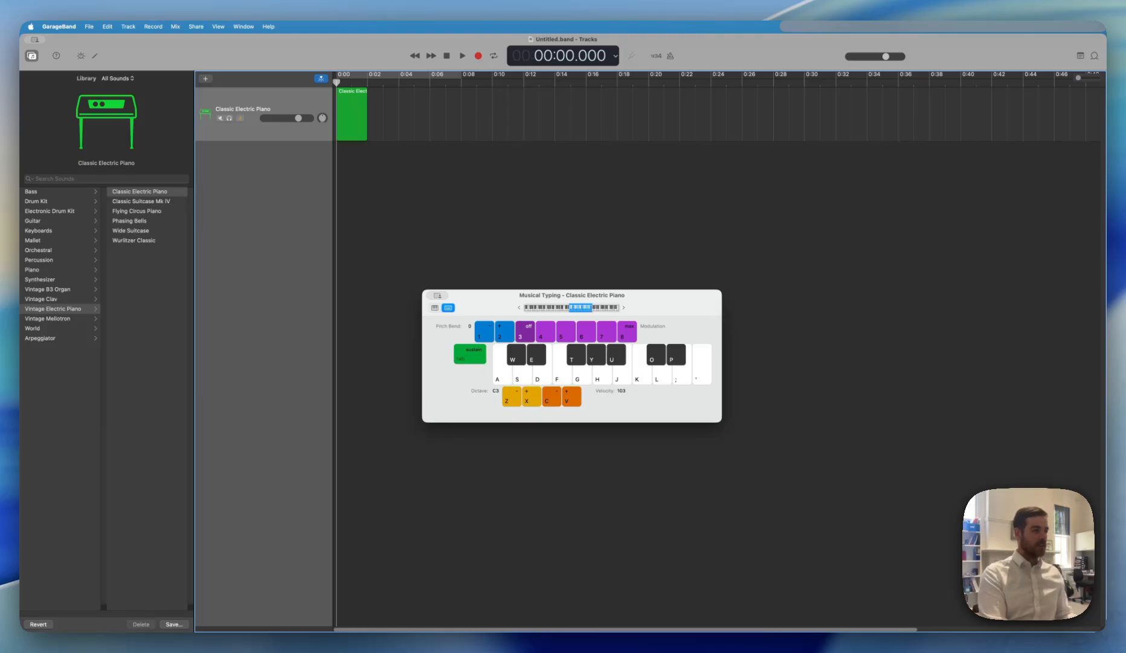
{"action": "key", "text": "a"}
{"action": "key", "text": "s"}
{"action": "key", "text": "d"}
{"action": "key", "text": "f"}
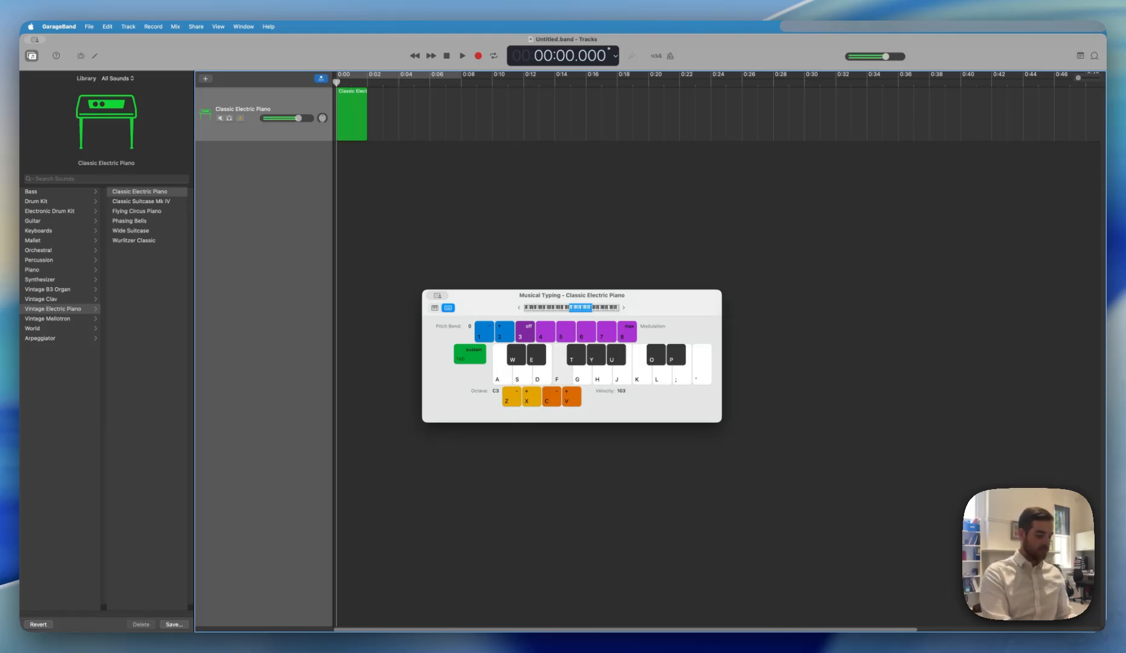
{"action": "key", "text": "g"}
{"action": "key", "text": "h"}
{"action": "key", "text": "j"}
{"action": "key", "text": "k"}
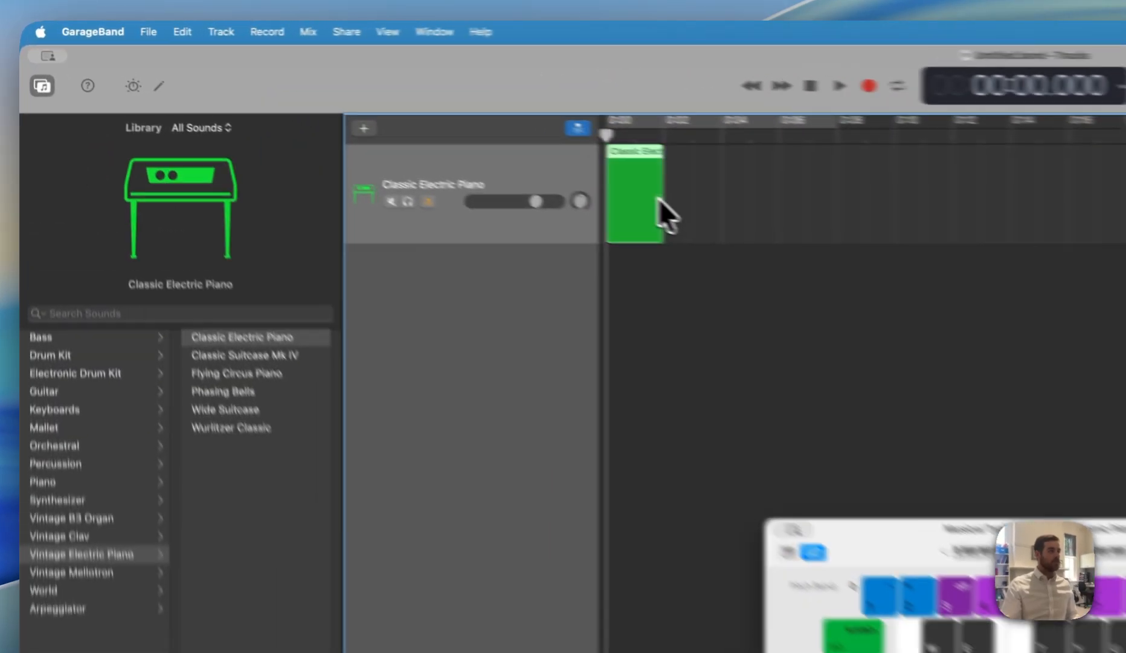
Step: Remove the leftover empty region at the start of the Classic Electric Piano track
{"action": "left_click_drag", "start_coordinate": [349, 118], "coordinate": [321, 152]}
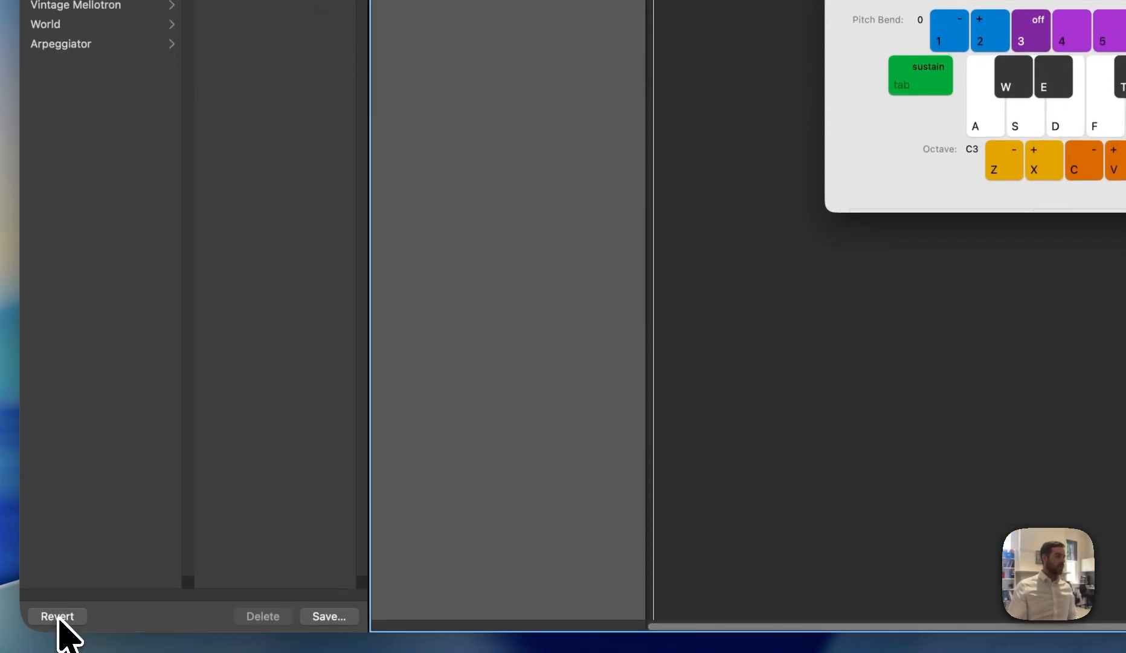
{"action": "left_click", "coordinate": [57, 616]}
{"action": "left_click", "coordinate": [59, 617]}
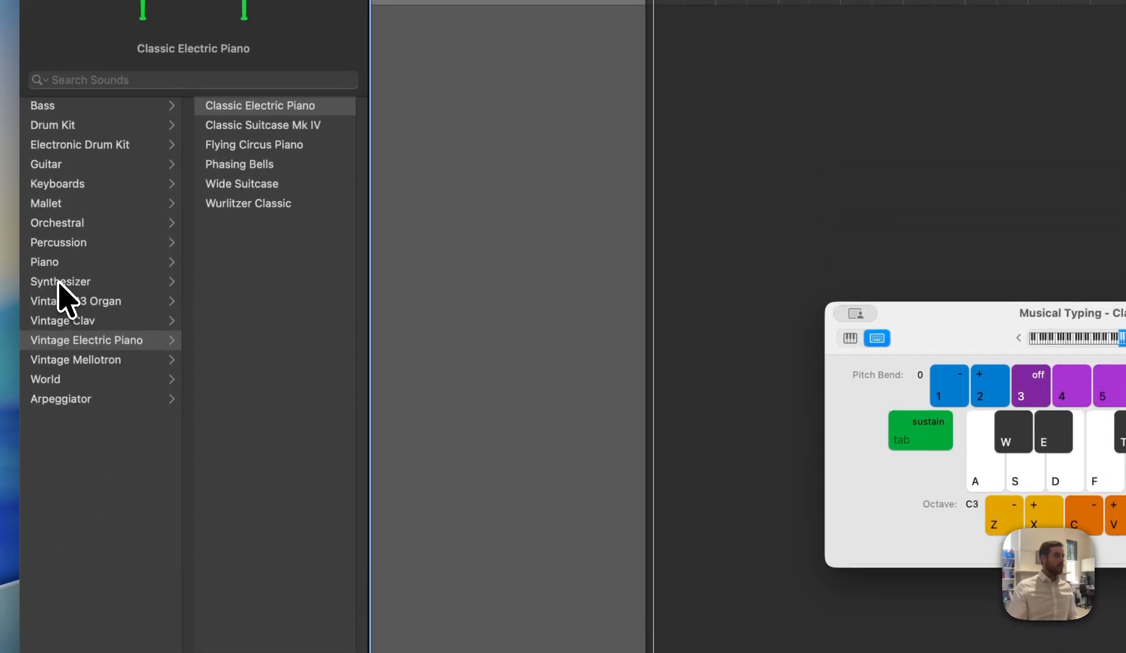
Step: Change the track's sound to After The Rain from the Synthesizer library's Soundscape category
{"action": "left_click", "coordinate": [59, 282]}
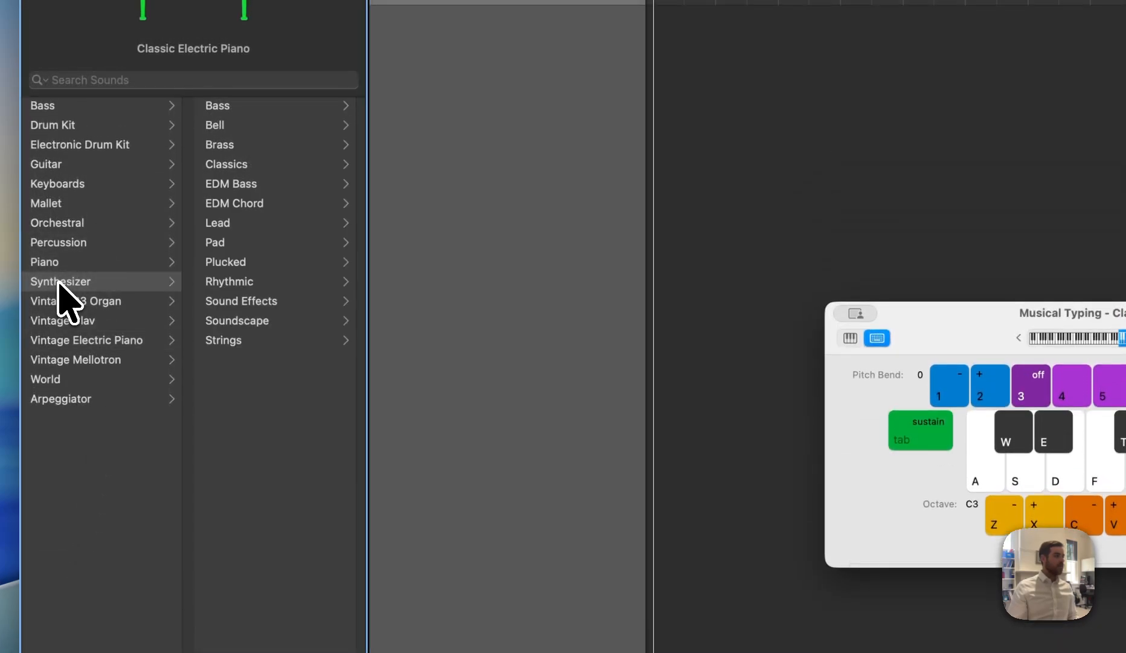
{"action": "left_click", "coordinate": [260, 324]}
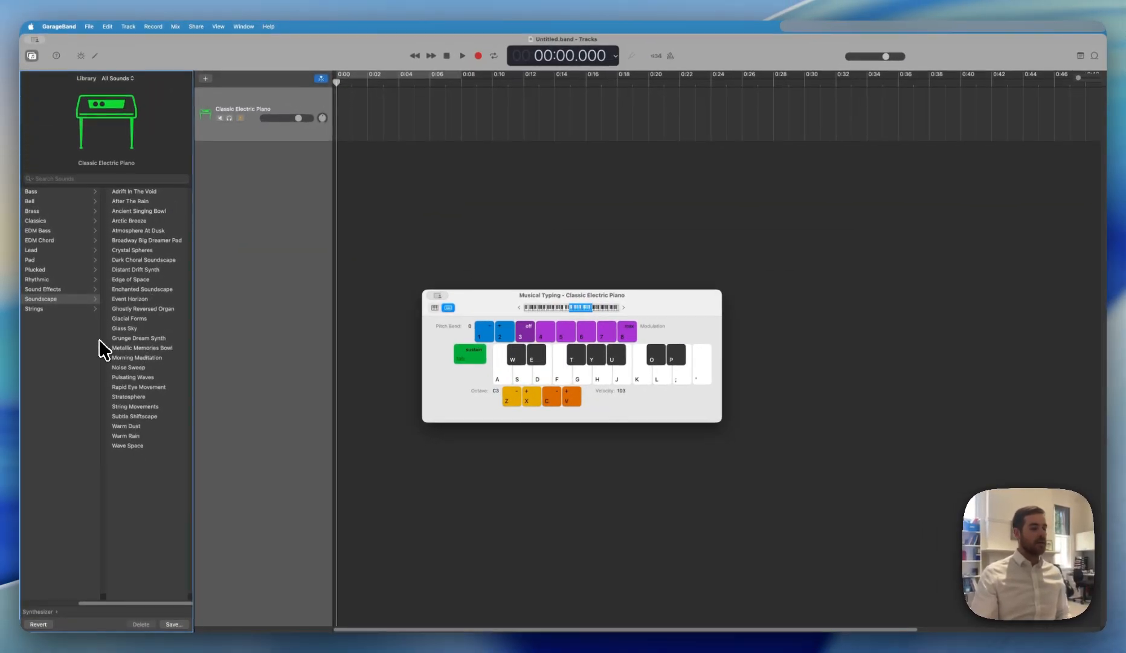
{"action": "left_click", "coordinate": [56, 290]}
{"action": "left_click", "coordinate": [57, 300]}
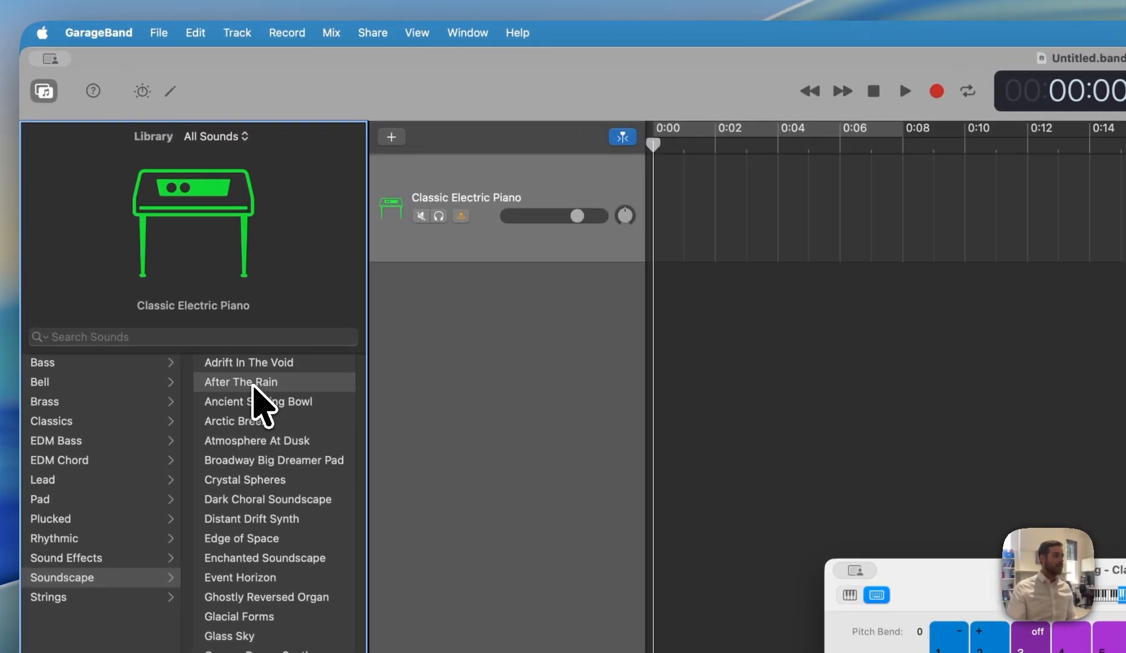
{"action": "left_click", "coordinate": [252, 384]}
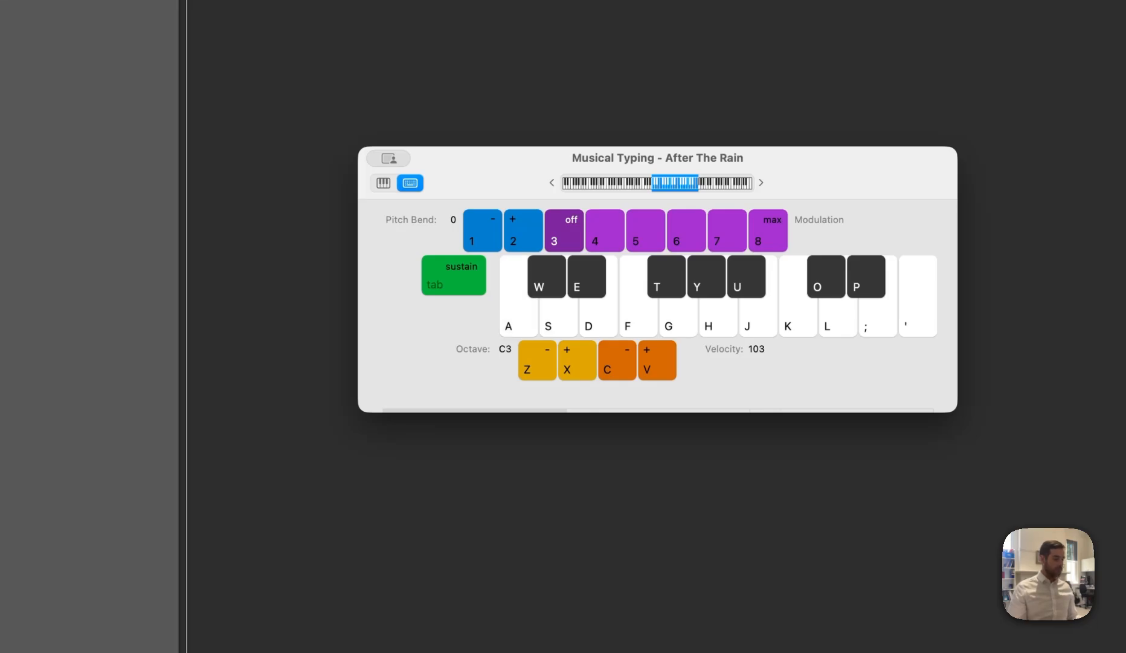
Step: Lower the Musical Typing octave to C1 and record a sustained low note for about 15 seconds on the After The Rain track
{"action": "left_click", "coordinate": [530, 362]}
{"action": "left_click", "coordinate": [530, 361]}
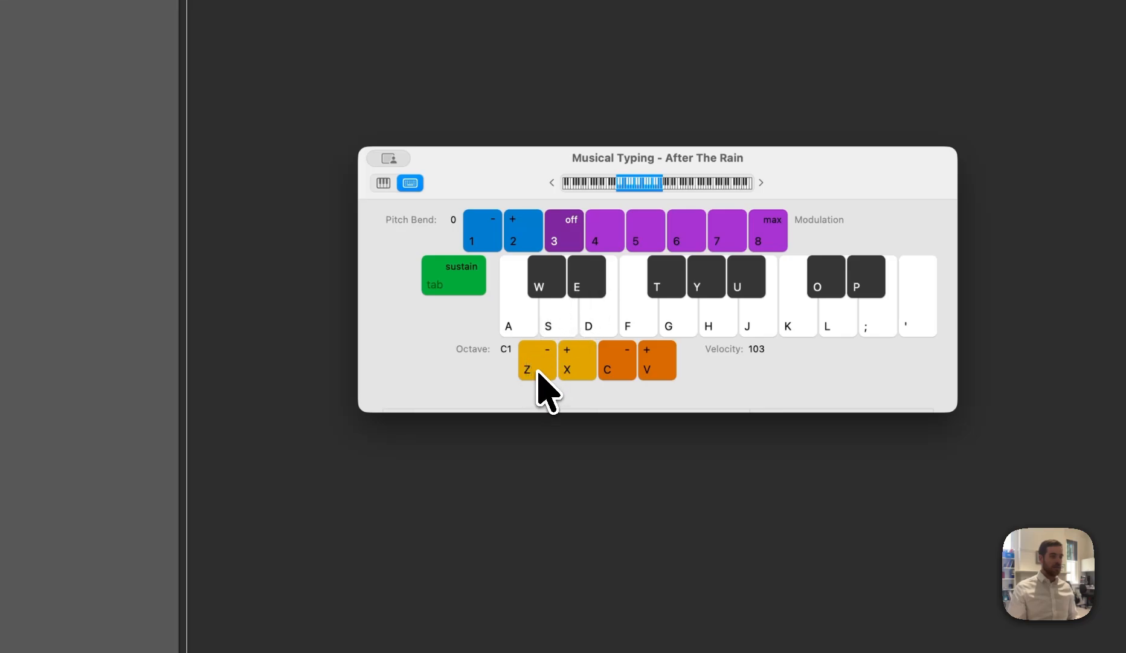
{"action": "left_click", "coordinate": [518, 302]}
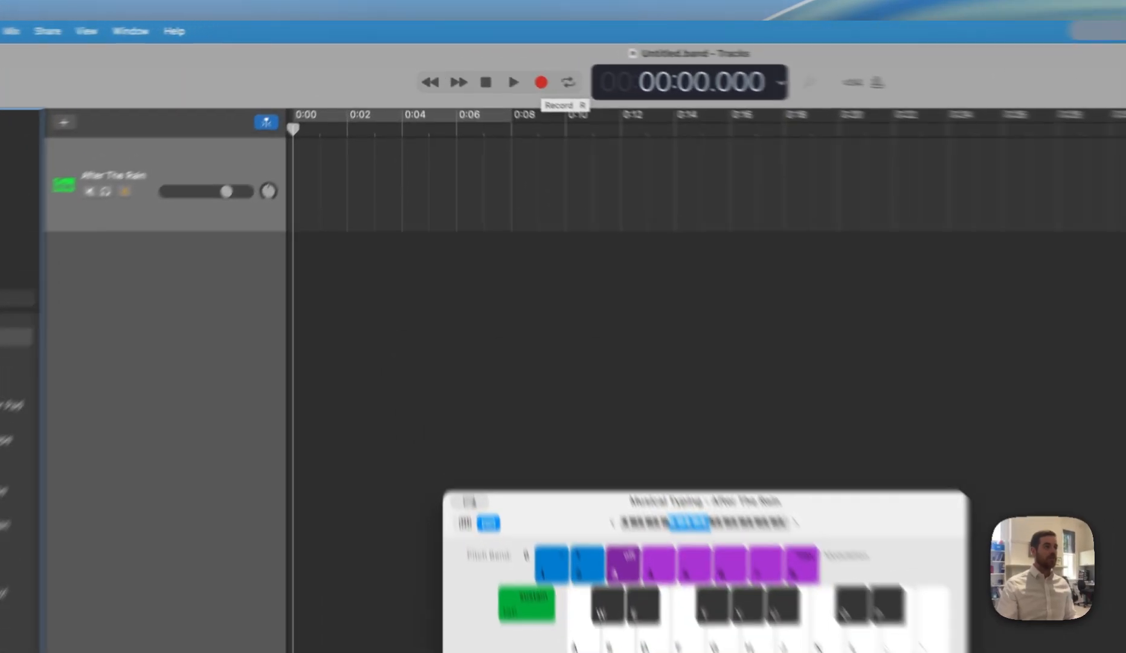
{"action": "left_click", "coordinate": [478, 55]}
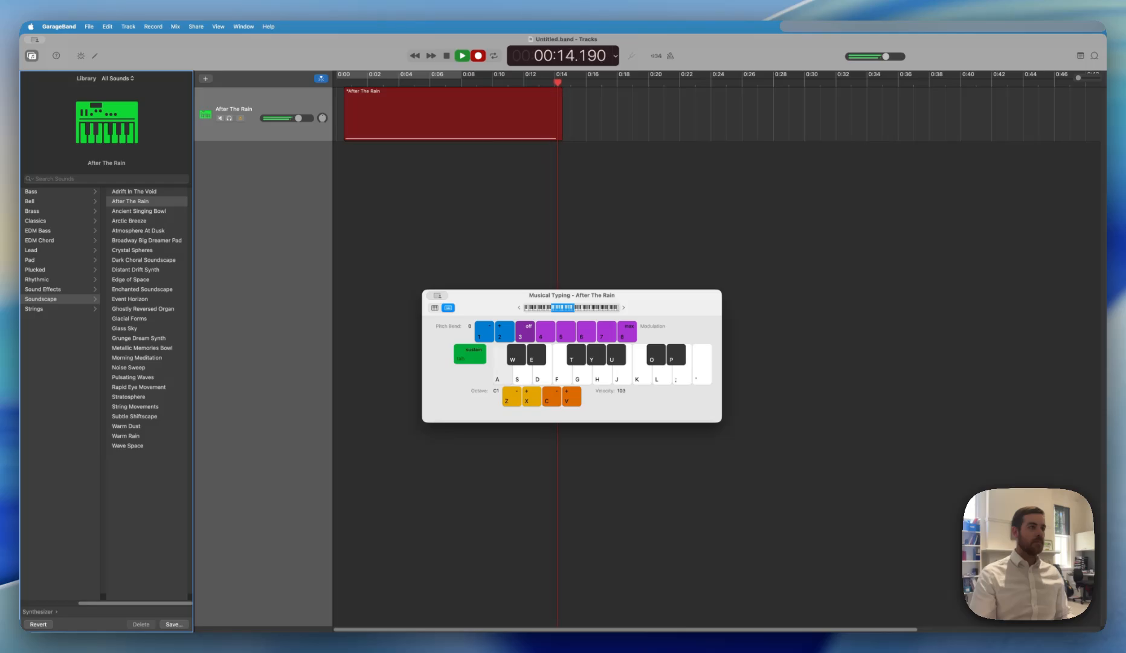
{"action": "key", "text": "space"}
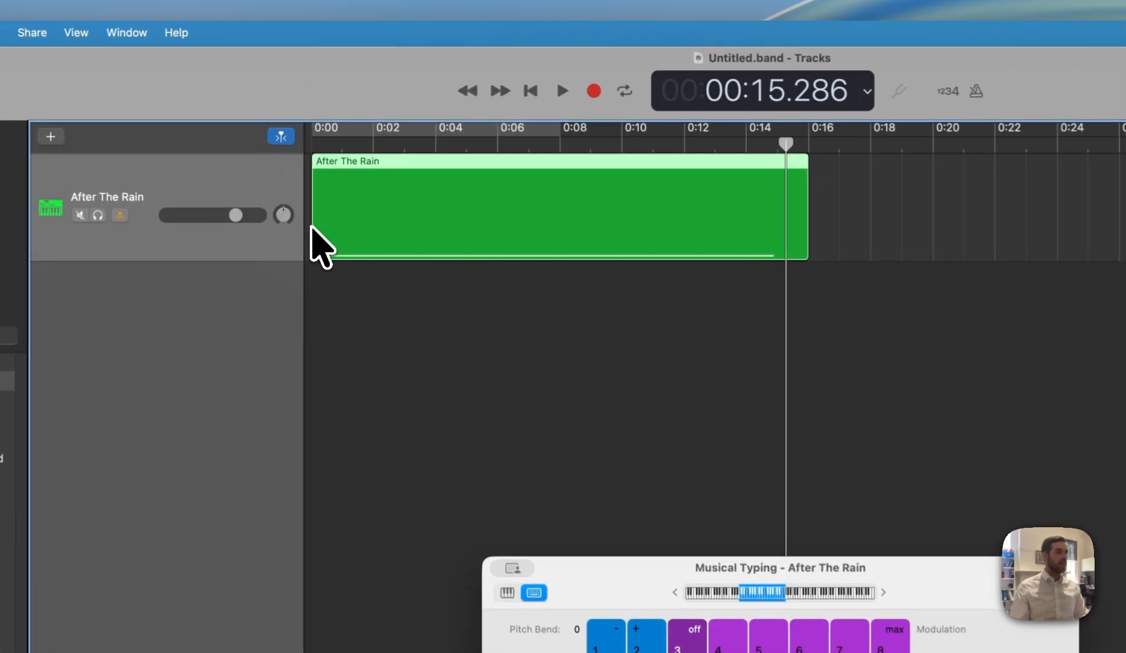
Step: Trim the silence from both ends of the recorded After The Rain region and move it to start at 0:00
{"action": "left_click_drag", "start_coordinate": [337, 124], "coordinate": [344, 123]}
{"action": "left_click_drag", "start_coordinate": [327, 227], "coordinate": [327, 227]}
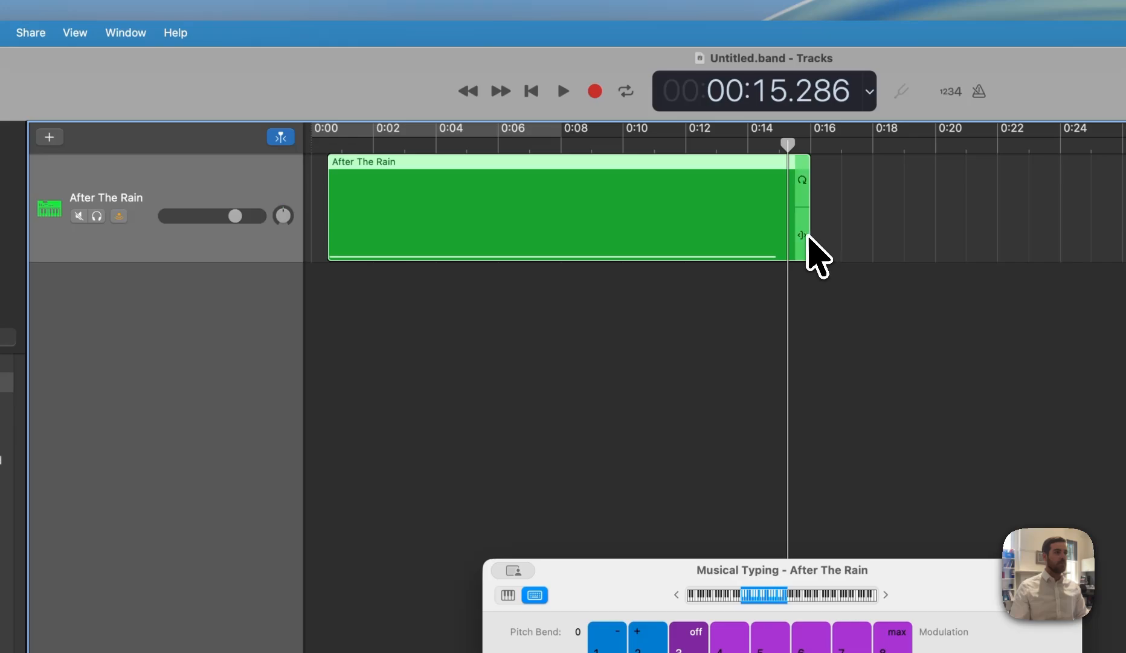
{"action": "left_click_drag", "start_coordinate": [808, 237], "coordinate": [777, 239]}
{"action": "left_click_drag", "start_coordinate": [660, 176], "coordinate": [644, 166]}
Step: Play the trimmed After The Rain region from the beginning to check how it starts
{"action": "left_click", "coordinate": [531, 91]}
{"action": "left_click", "coordinate": [565, 91]}
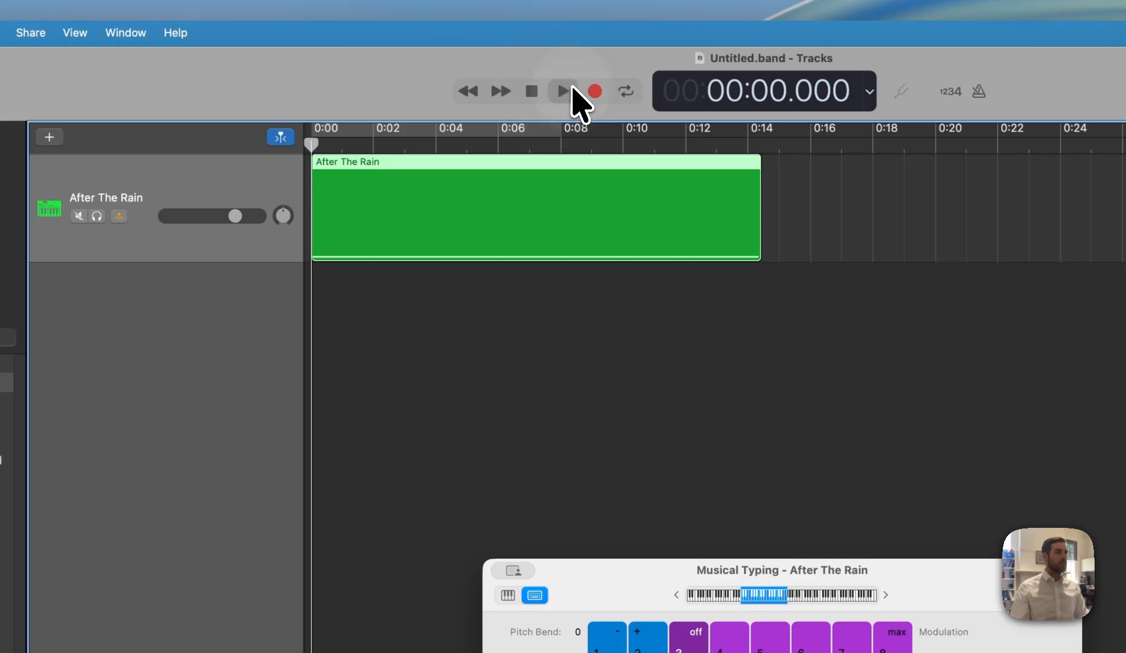
{"action": "left_click", "coordinate": [532, 91]}
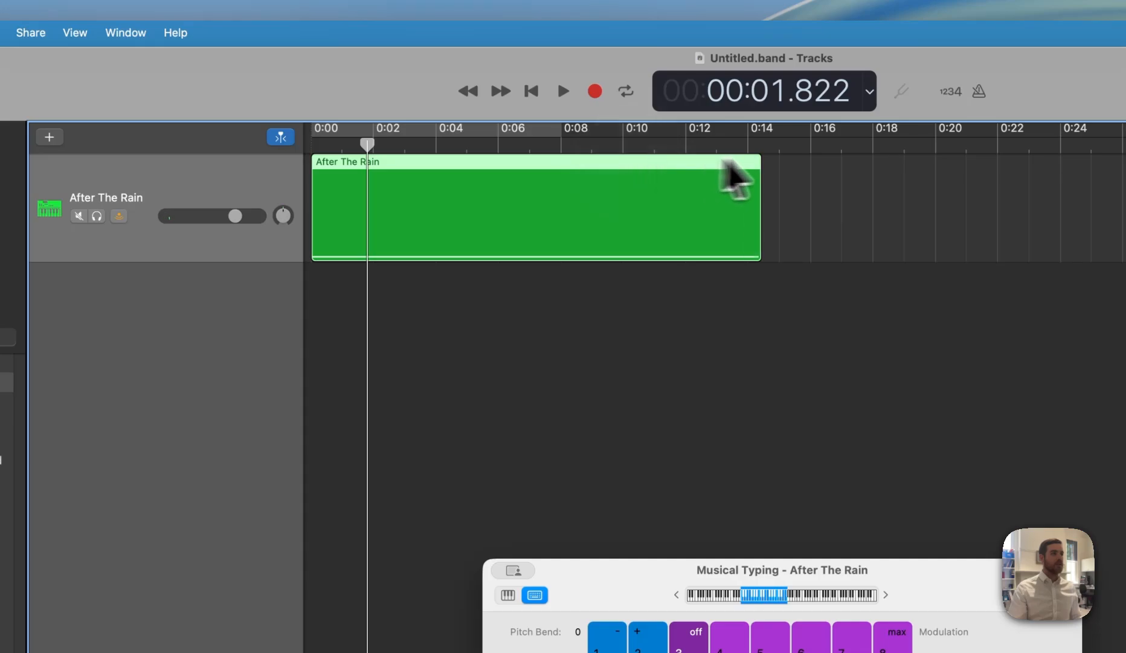
Step: Duplicate the After The Rain region directly after its end, with the playhead at 00:14.449
{"action": "left_click", "coordinate": [763, 145]}
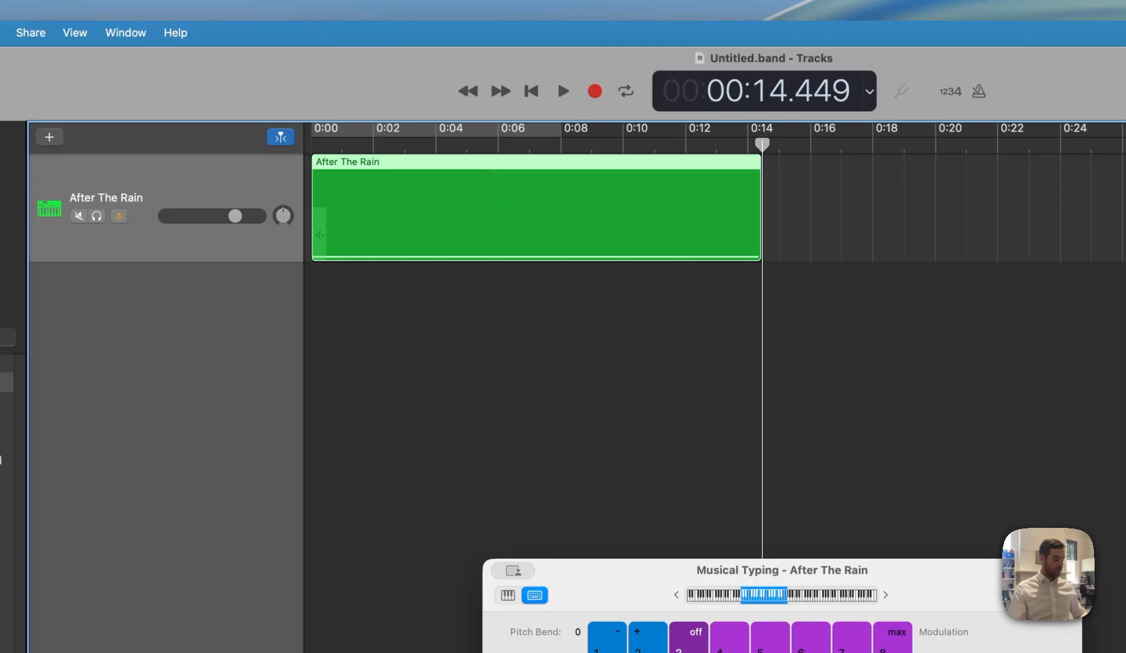
{"action": "key", "text": "super+c"}
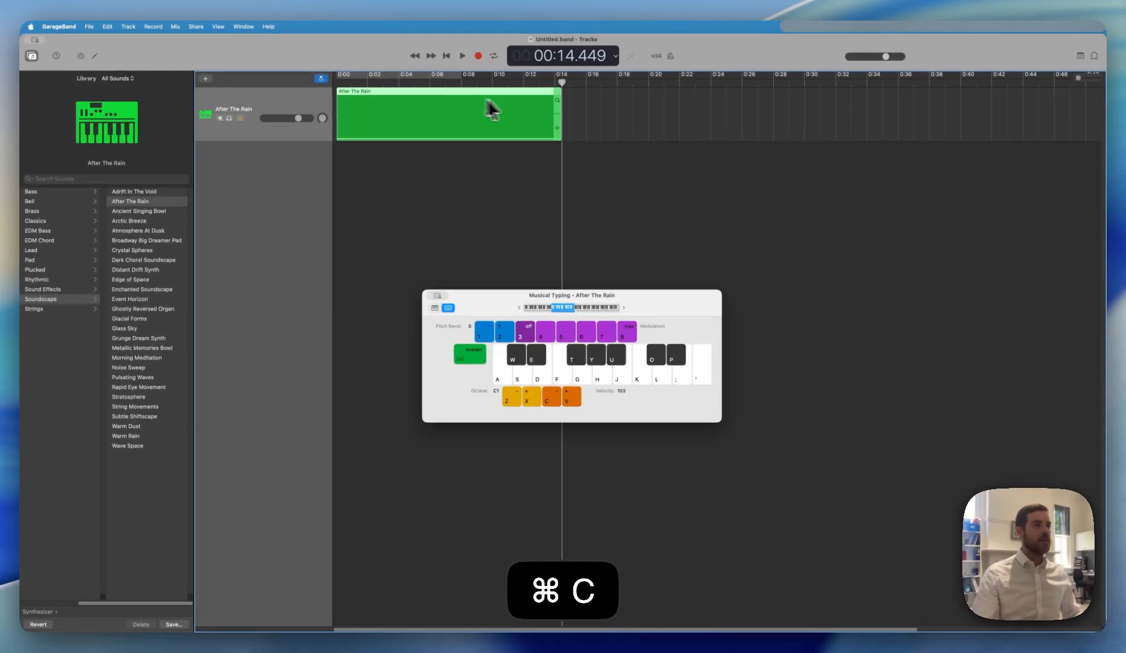
{"action": "key", "text": "super+v"}
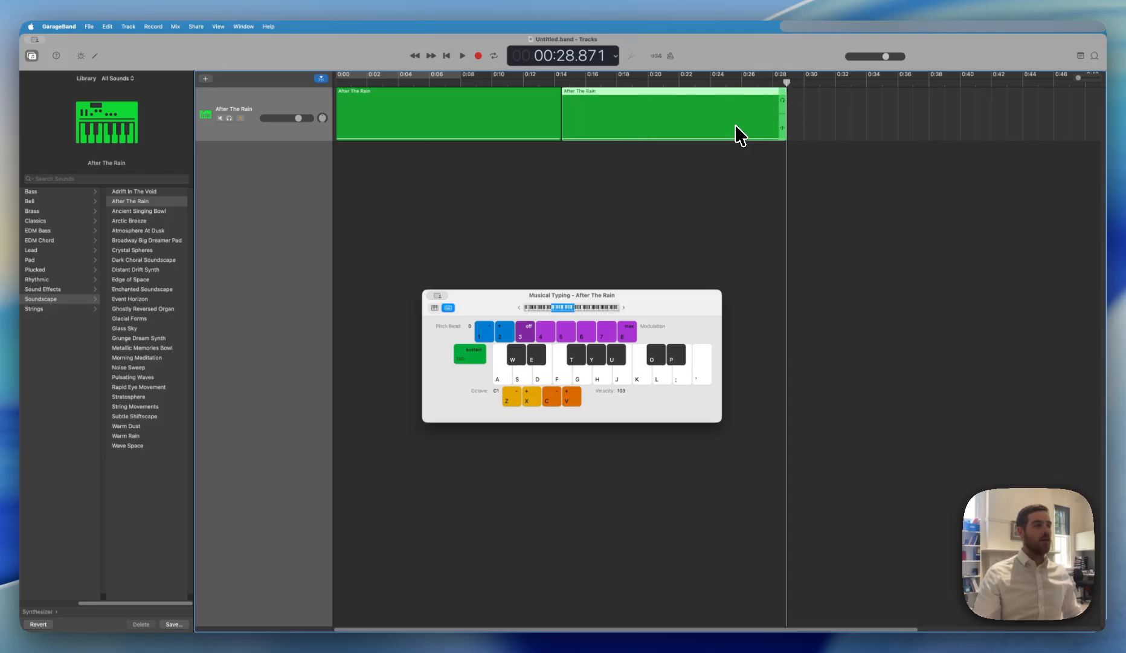
{"action": "left_click", "coordinate": [681, 174]}
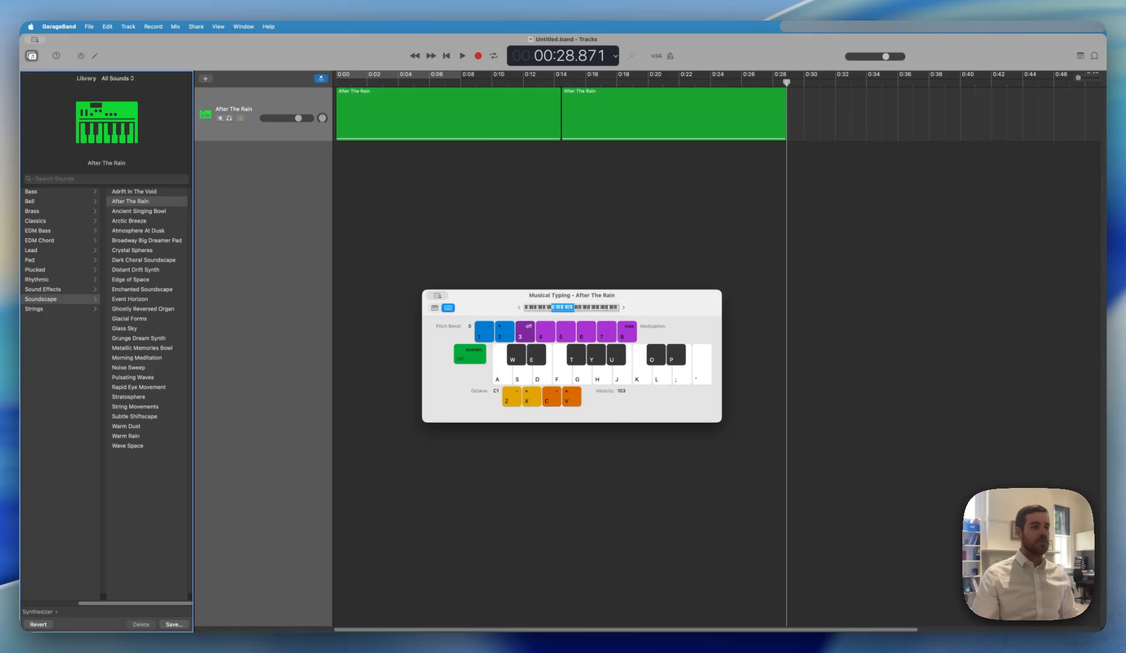
Step: Add a second MIDI software instrument track and give it the Noise Sweep sound from the Synthesizer library's Soundscape category
{"action": "left_click", "coordinate": [205, 78]}
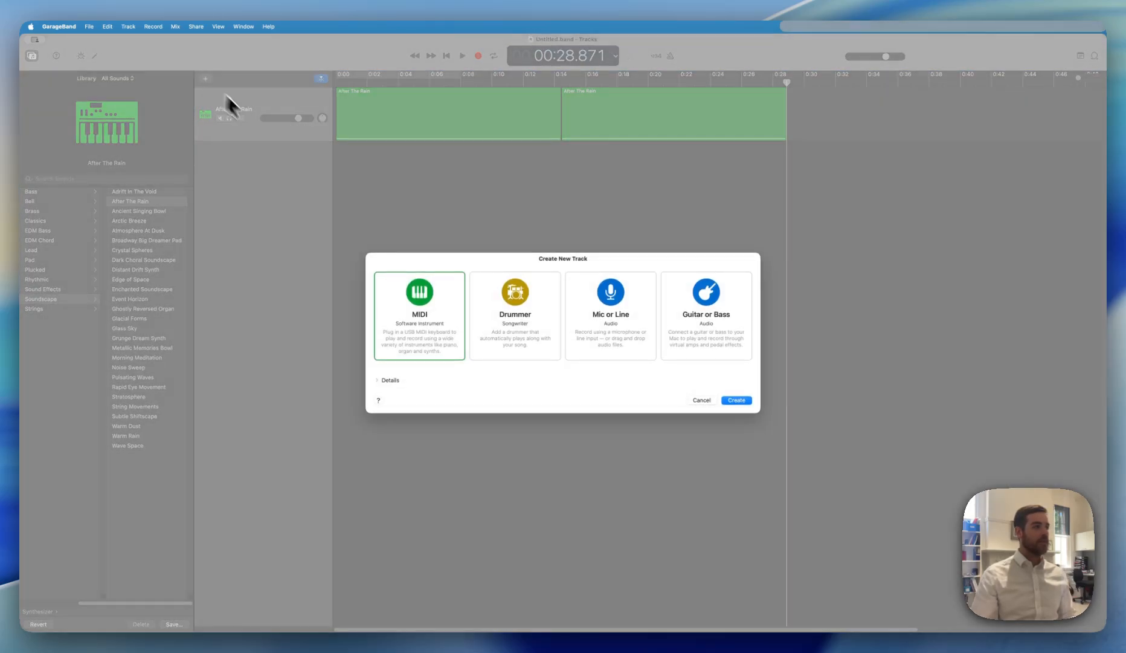
{"action": "double_click", "coordinate": [412, 299]}
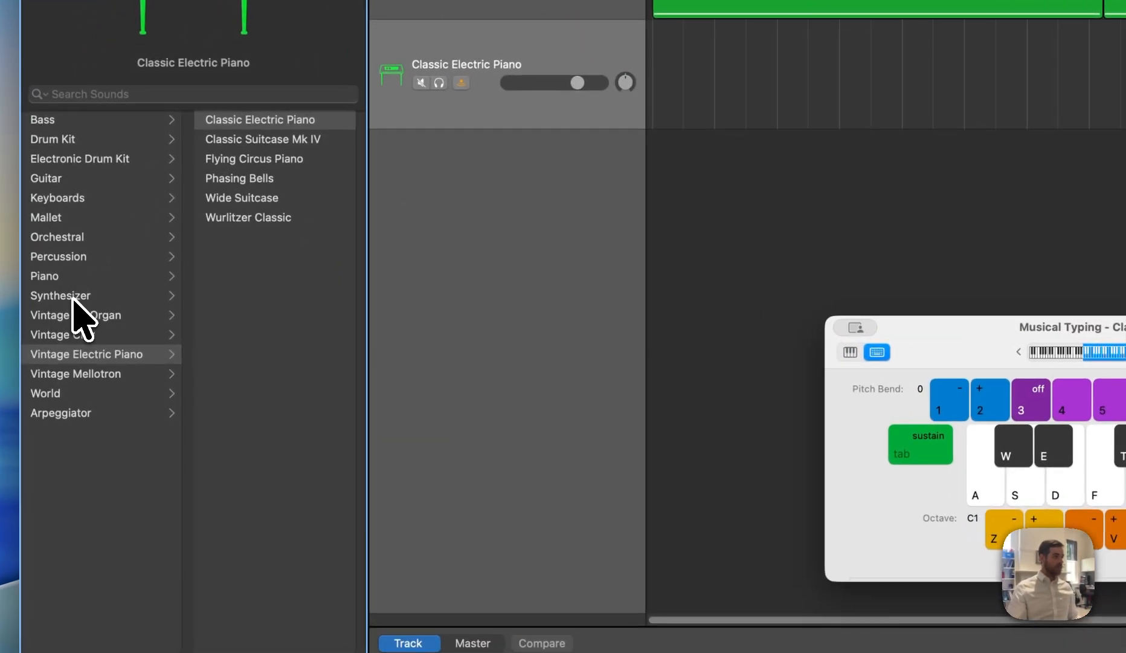
{"action": "left_click", "coordinate": [72, 297]}
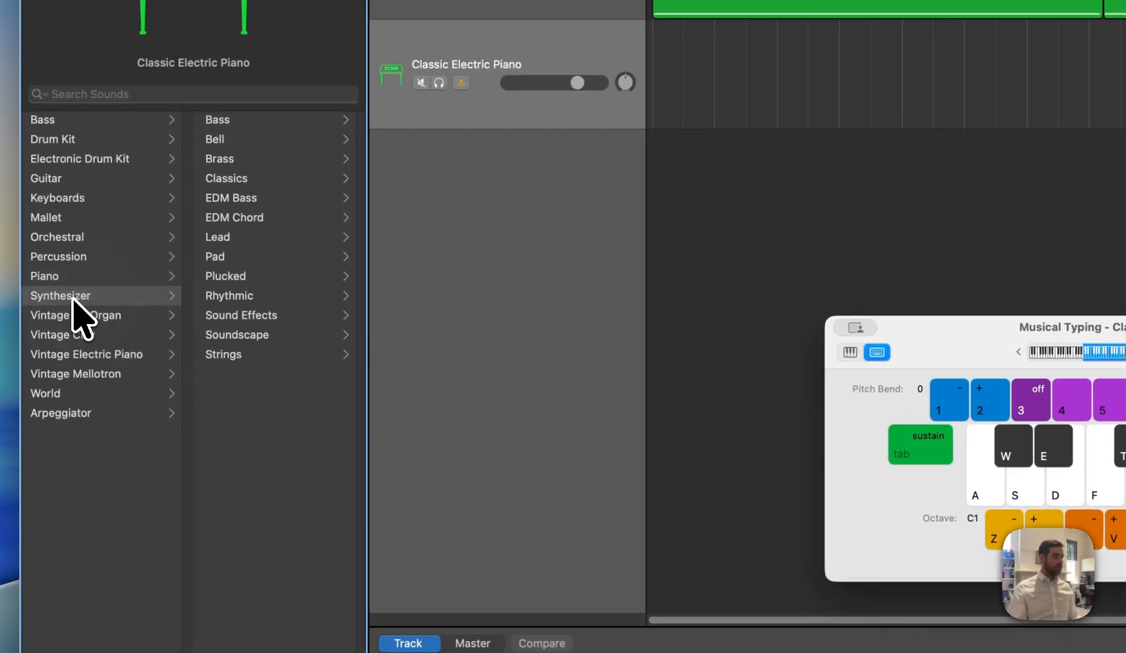
{"action": "left_click", "coordinate": [263, 336]}
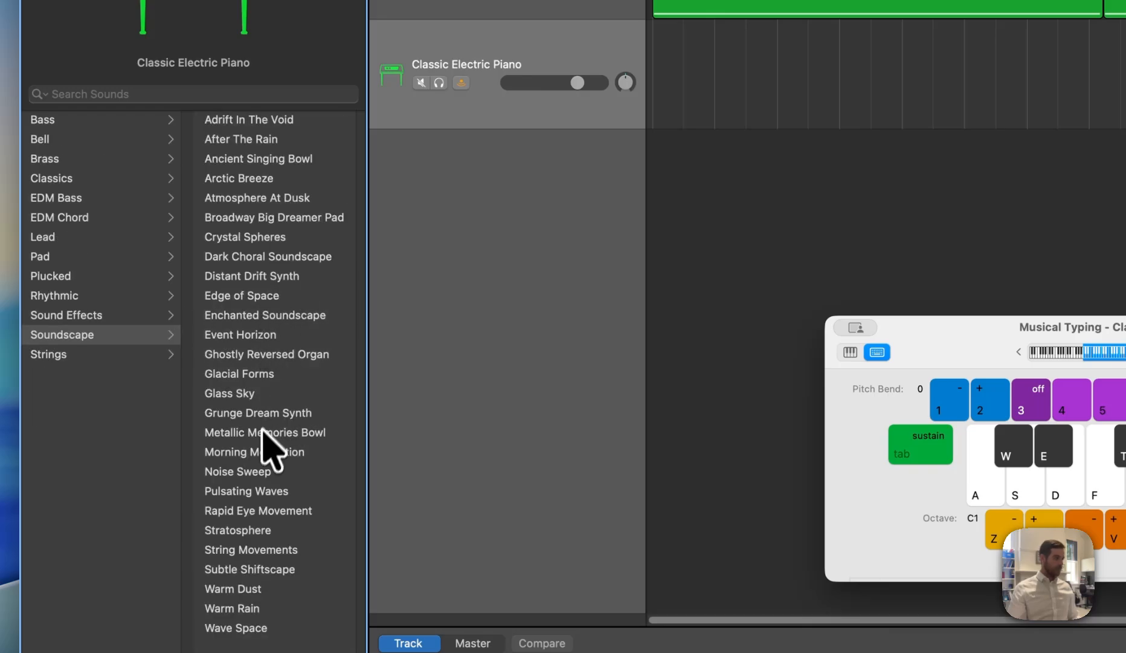
{"action": "left_click", "coordinate": [261, 472]}
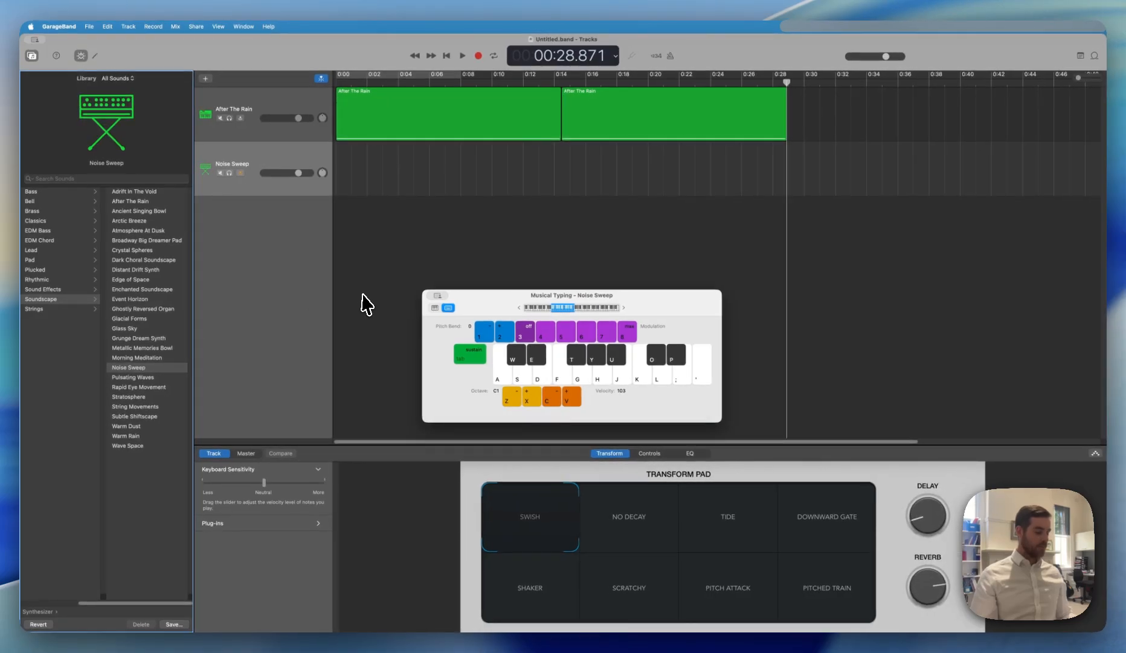
Step: Record four separate held low C notes in octave C1 on the Noise Sweep track, between about 0:02 and 0:14
{"action": "key", "text": "a"}
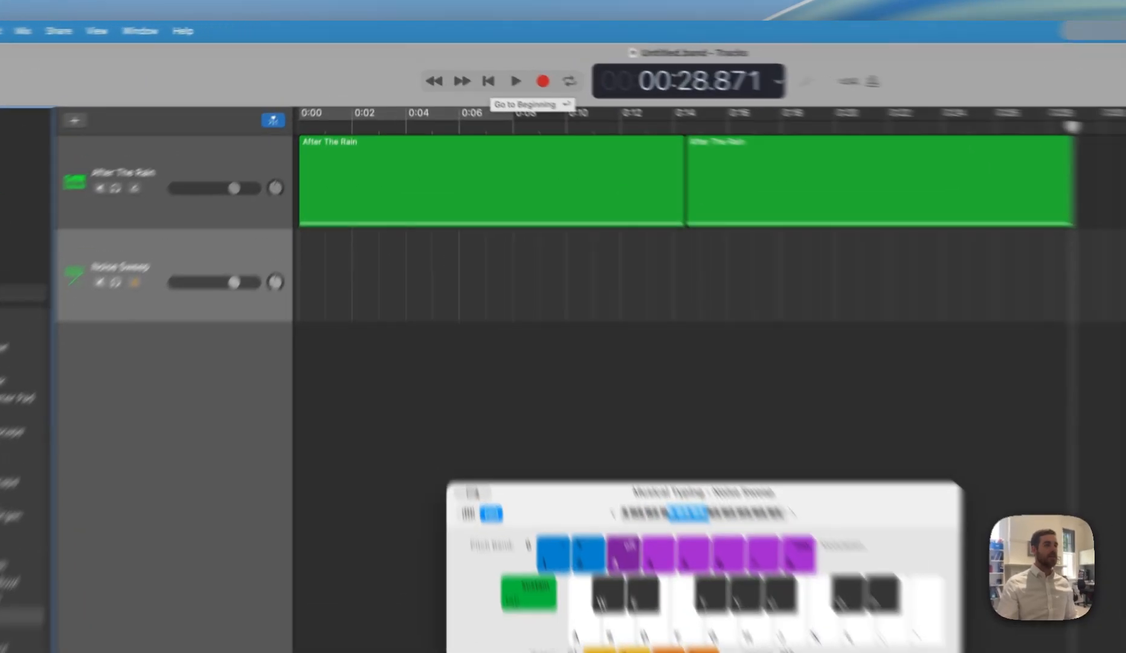
{"action": "left_click", "coordinate": [447, 56]}
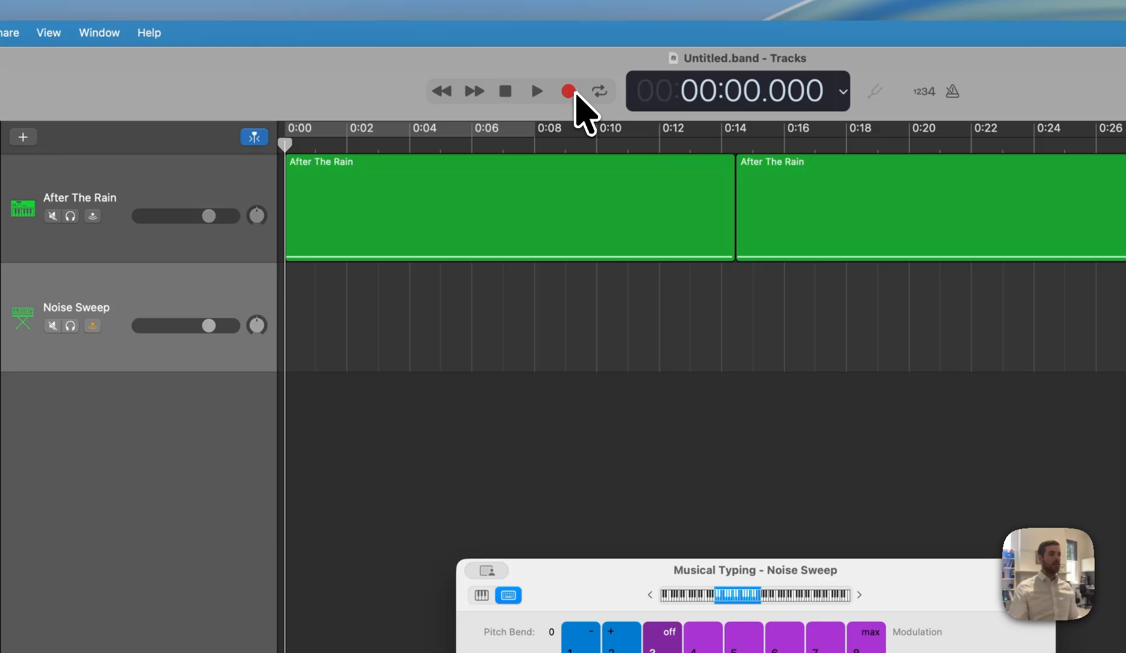
{"action": "left_click", "coordinate": [570, 91]}
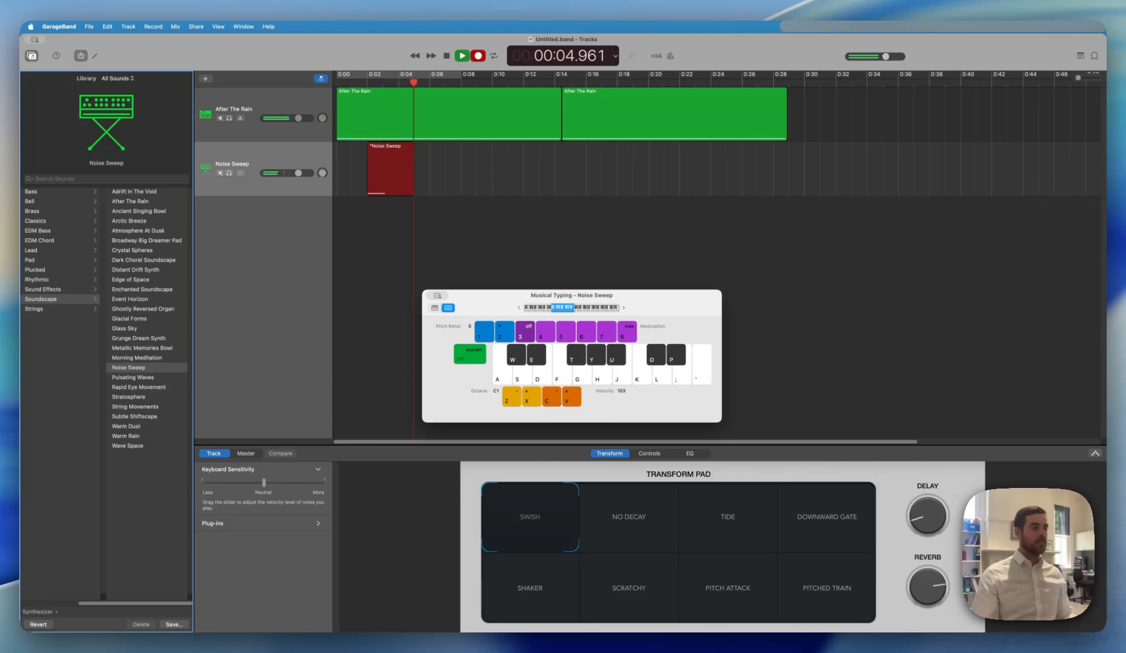
{"action": "key", "text": "a"}
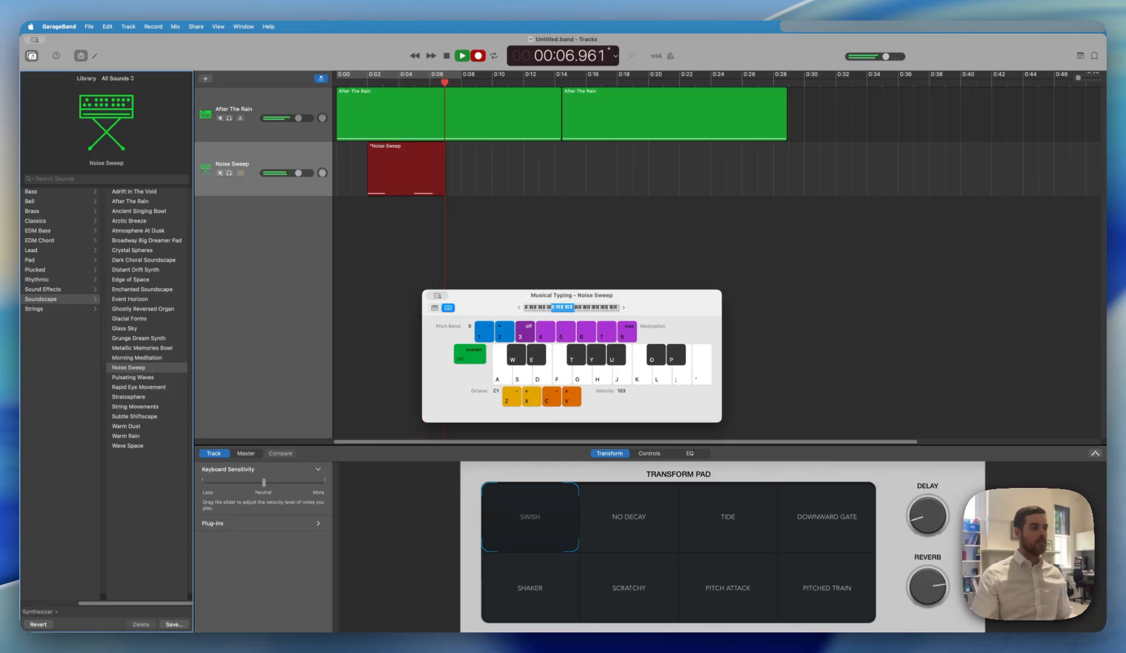
{"action": "key", "text": "a"}
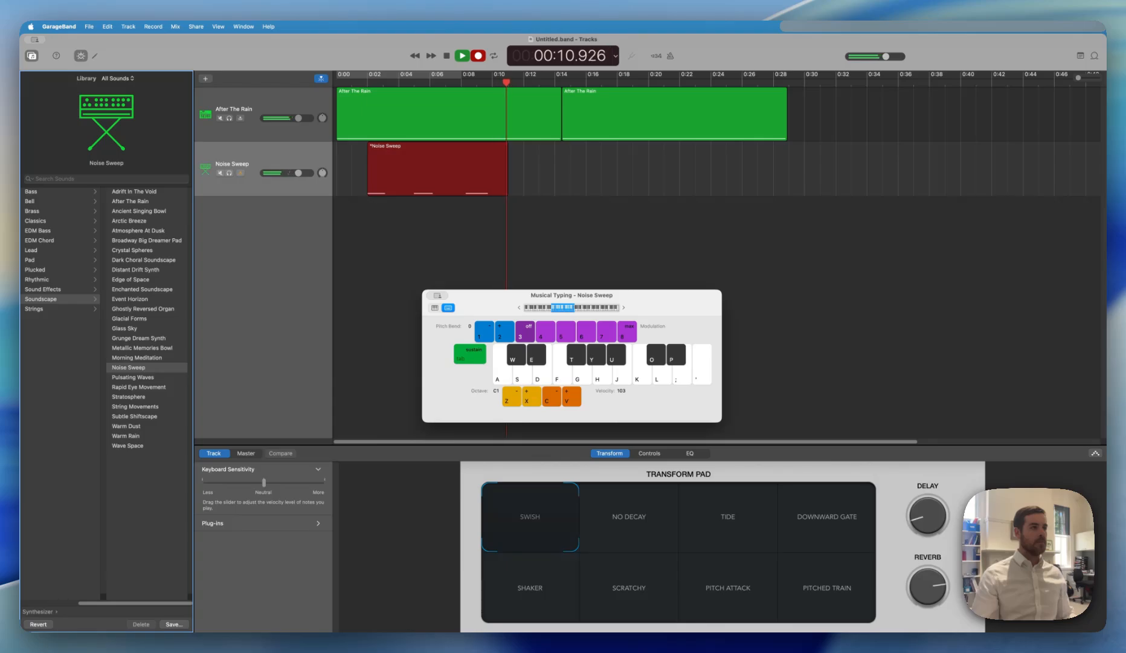
{"action": "key", "text": "a"}
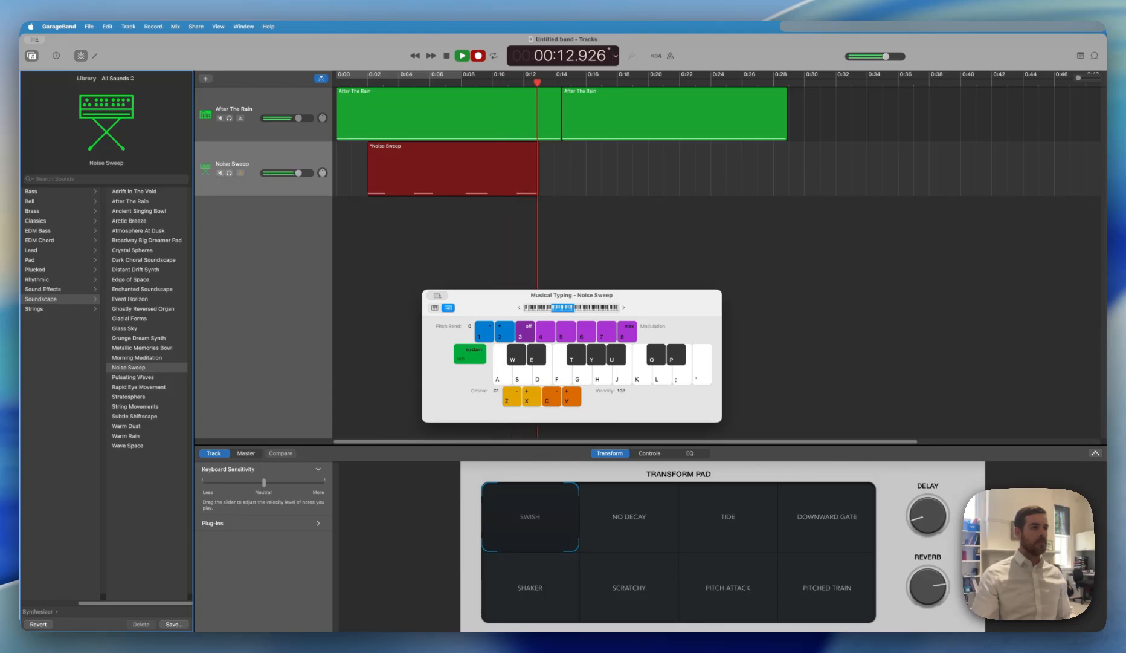
{"action": "key", "text": "space"}
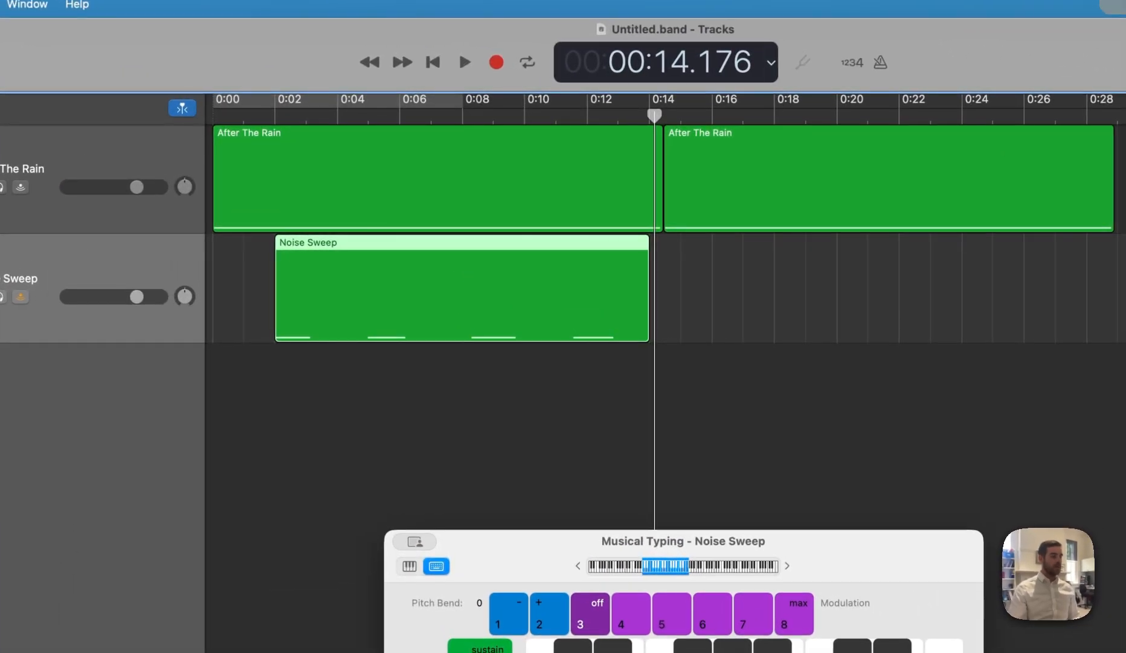
Step: Duplicate the Noise Sweep region and align the copy's start with the start of the second After The Rain region
{"action": "key", "text": "super+c"}
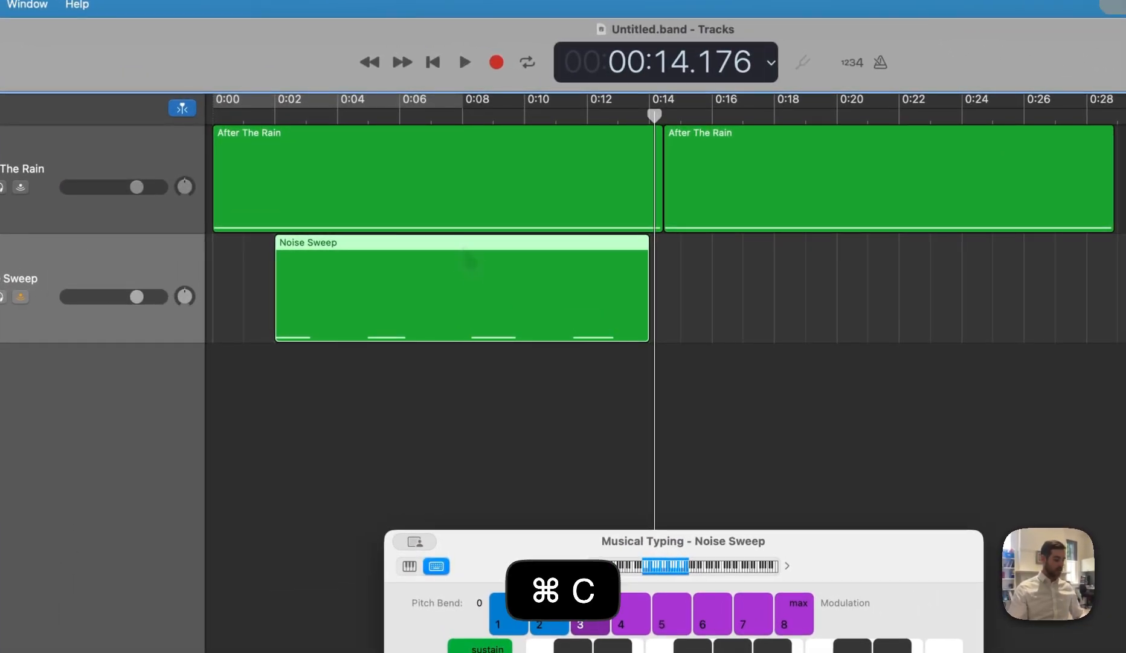
{"action": "key", "text": "super+v"}
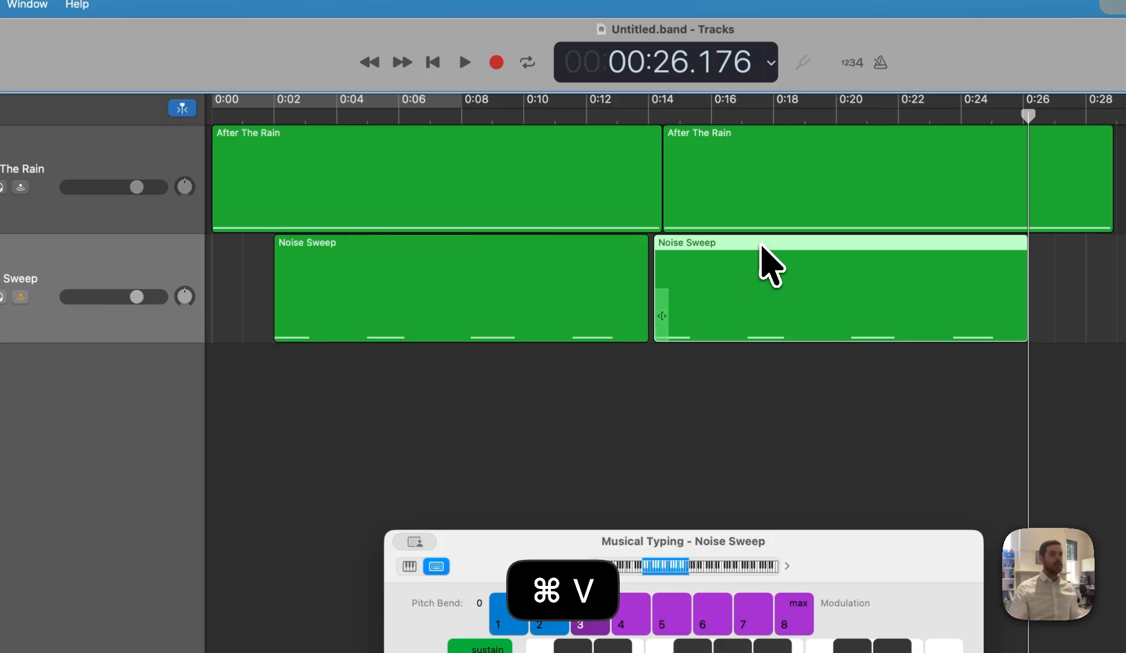
{"action": "mouse_move", "coordinate": [761, 244]}
{"action": "left_mouse_down"}
{"action": "mouse_move", "coordinate": [789, 251]}
{"action": "mouse_move", "coordinate": [771, 253]}
{"action": "left_mouse_up"}
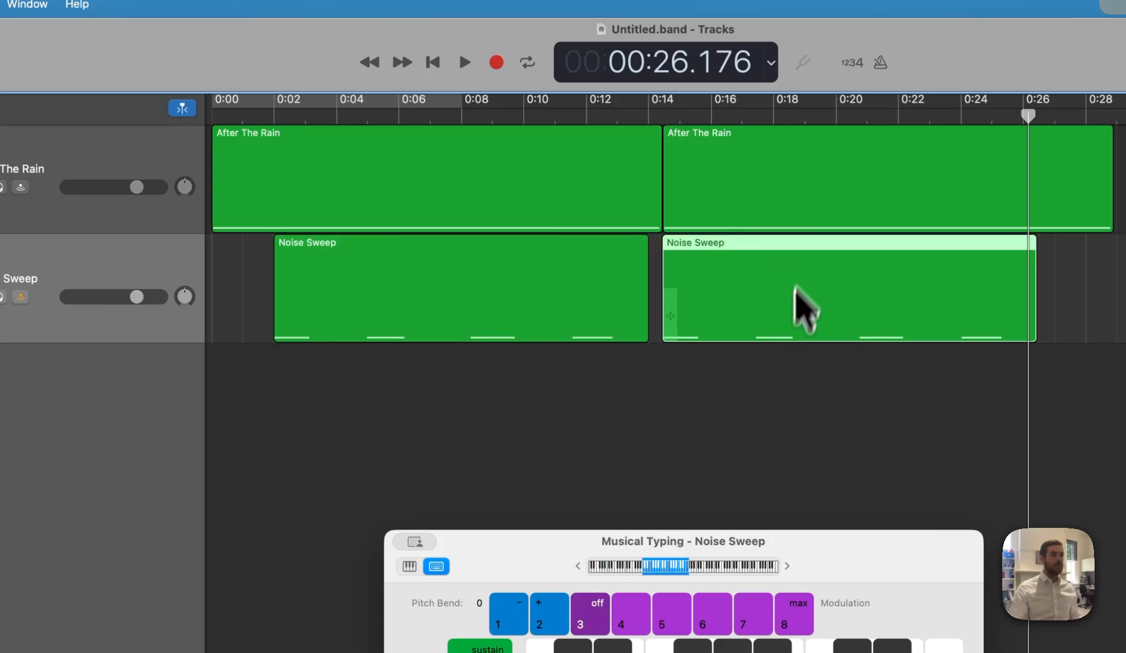
{"action": "left_click", "coordinate": [734, 422]}
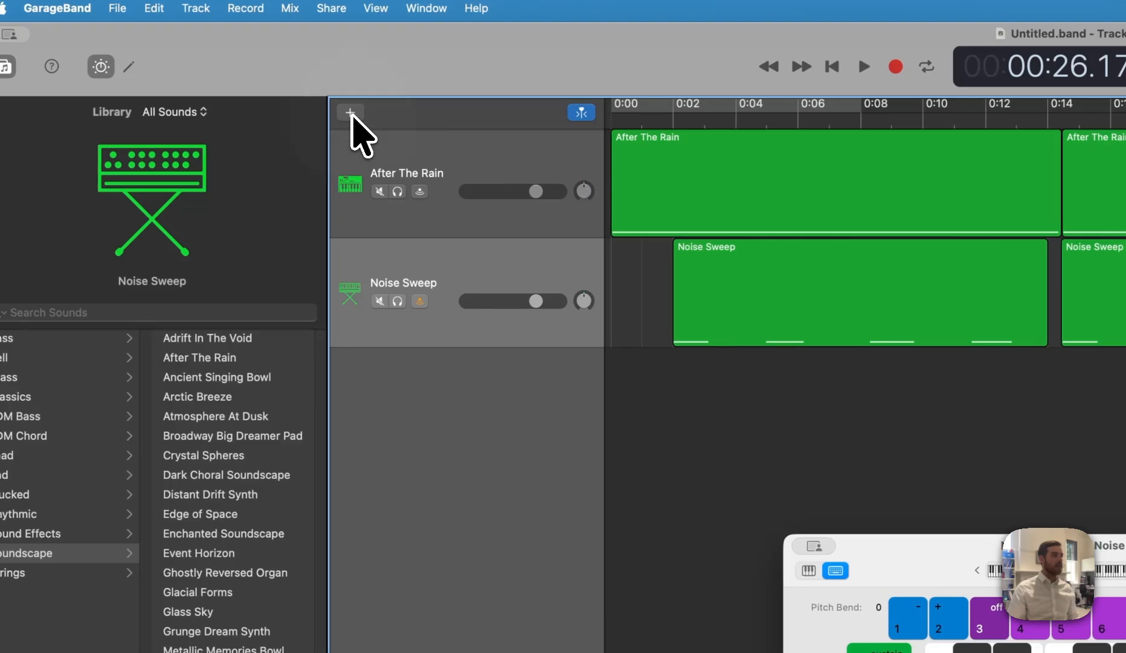
Step: Add a third MIDI software instrument track with the Wave Space sound from the Synthesizer library's Soundscape category
{"action": "left_click", "coordinate": [350, 113]}
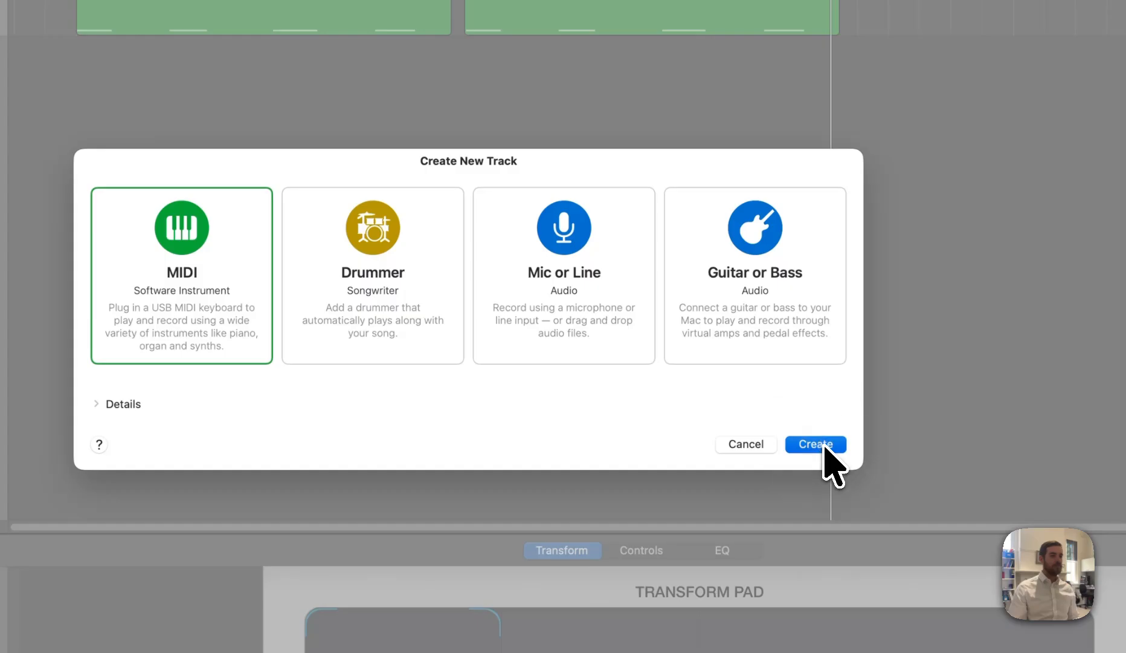
{"action": "left_click", "coordinate": [825, 445]}
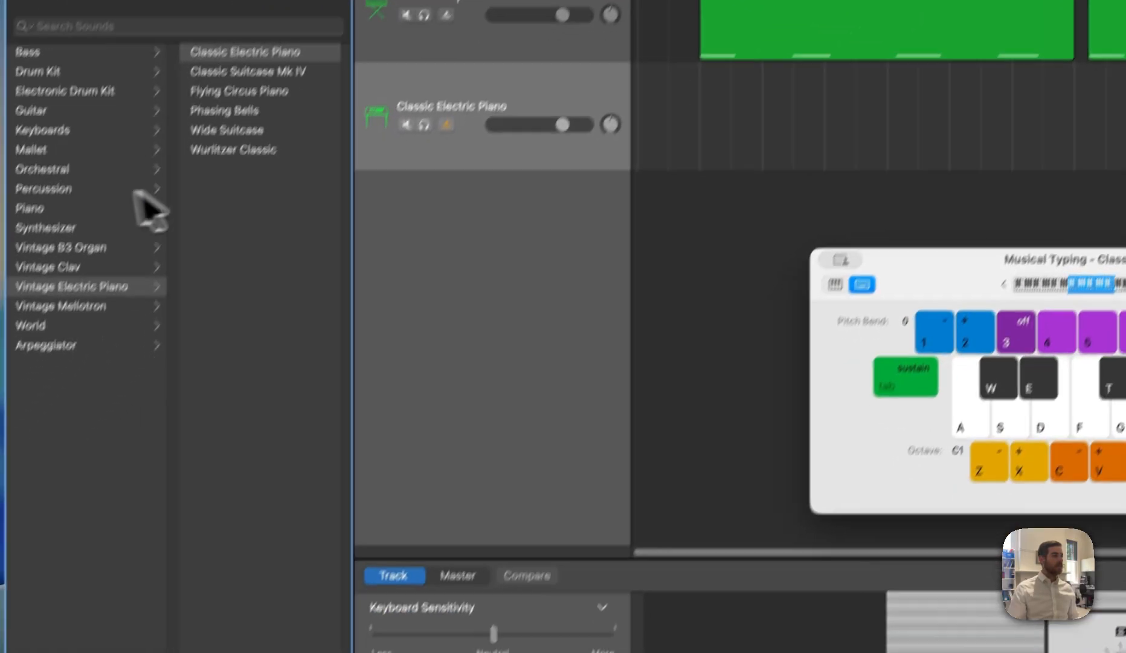
{"action": "left_click", "coordinate": [52, 230]}
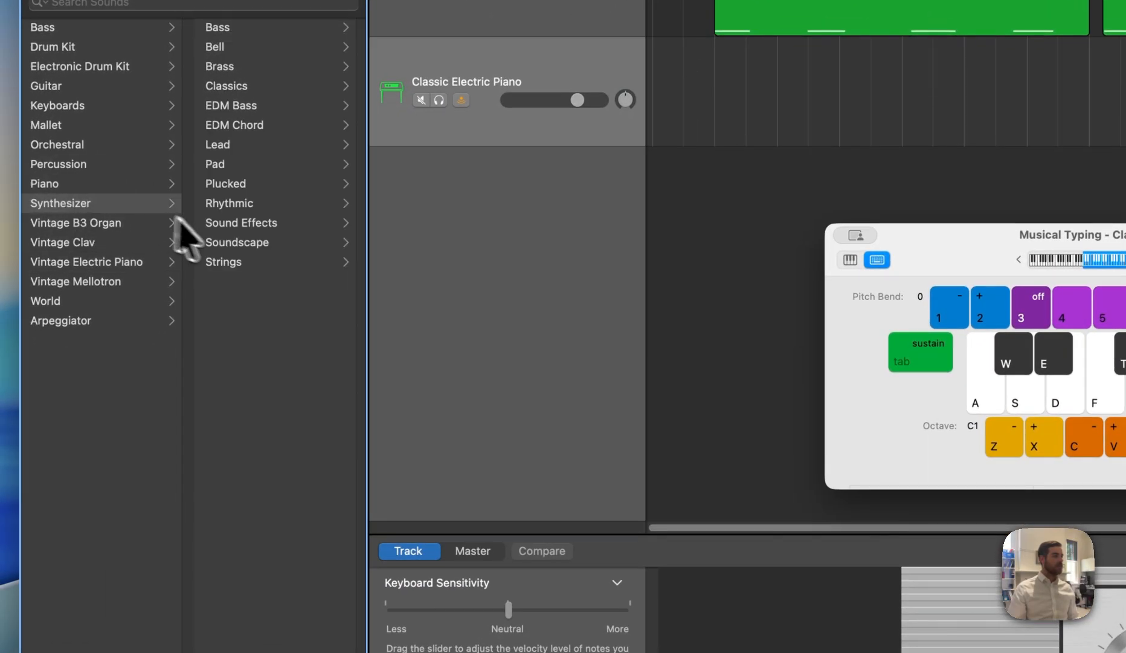
{"action": "left_click", "coordinate": [240, 242]}
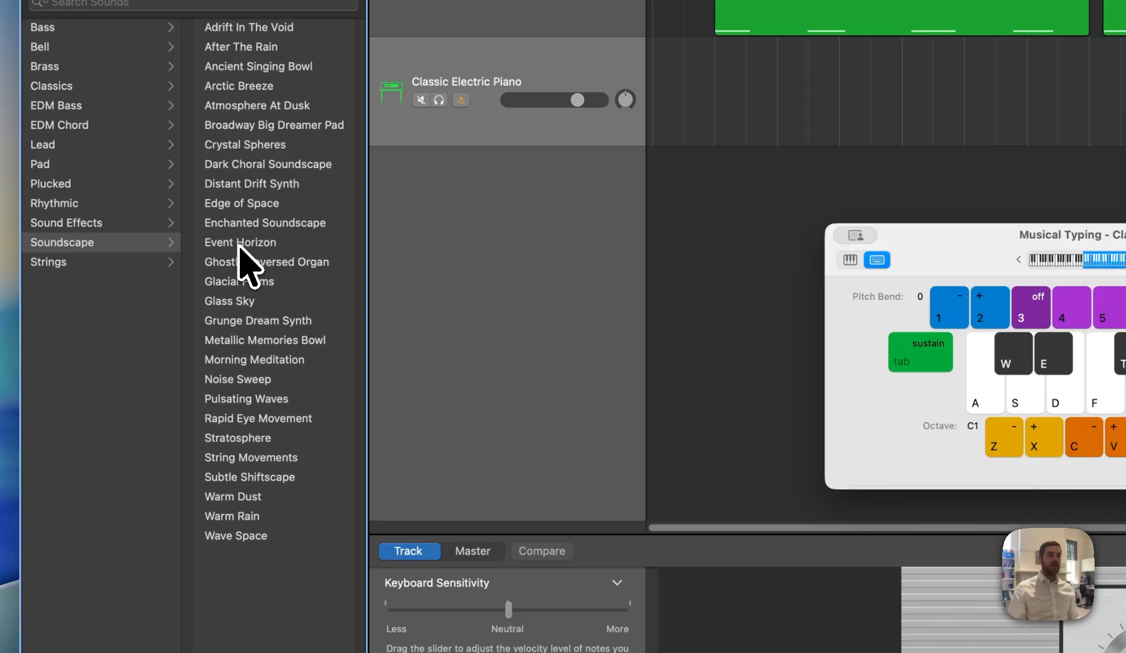
{"action": "left_click", "coordinate": [270, 536]}
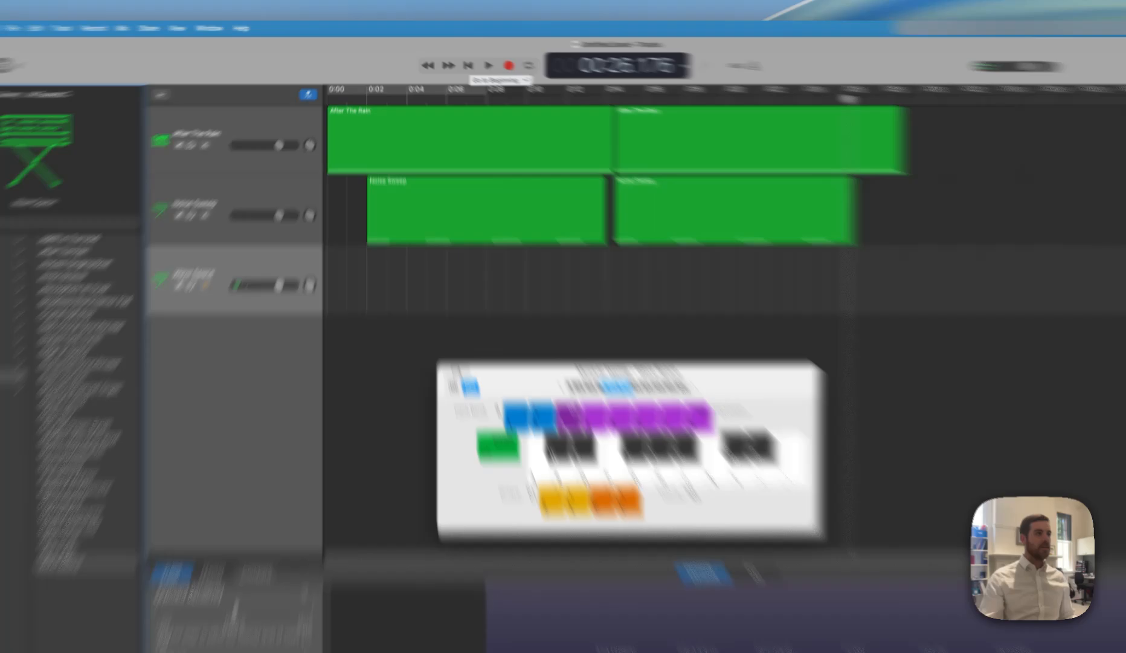
Step: Record one long sustained low C note on the Wave Space track, from about 0:06 to 0:23
{"action": "left_click", "coordinate": [447, 55]}
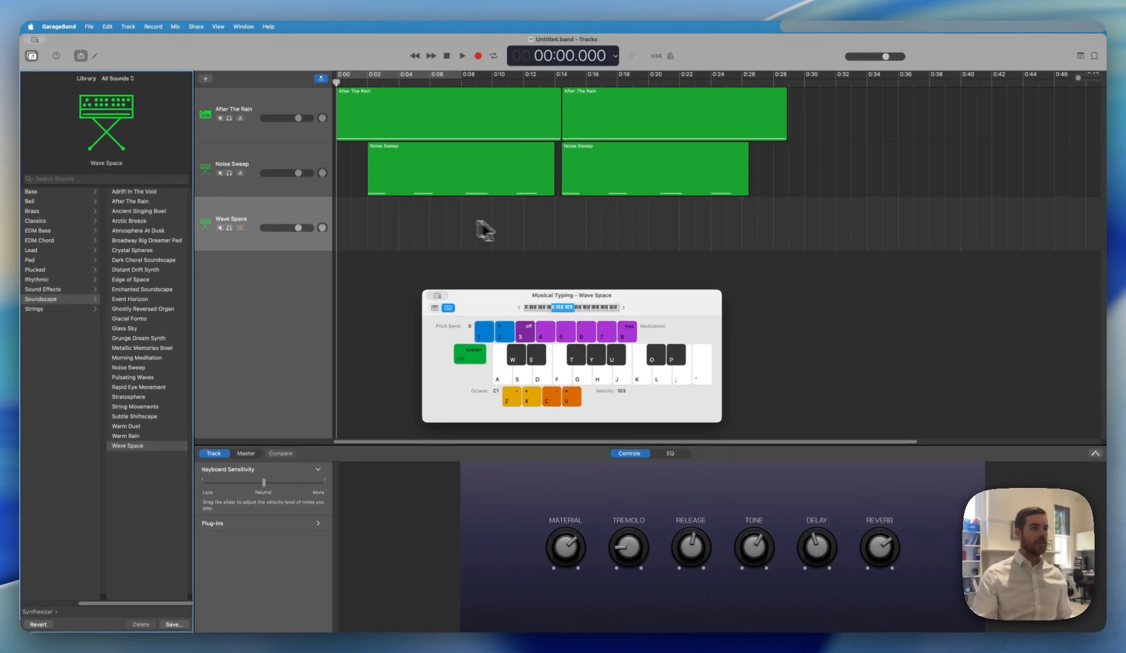
{"action": "left_click", "coordinate": [478, 55]}
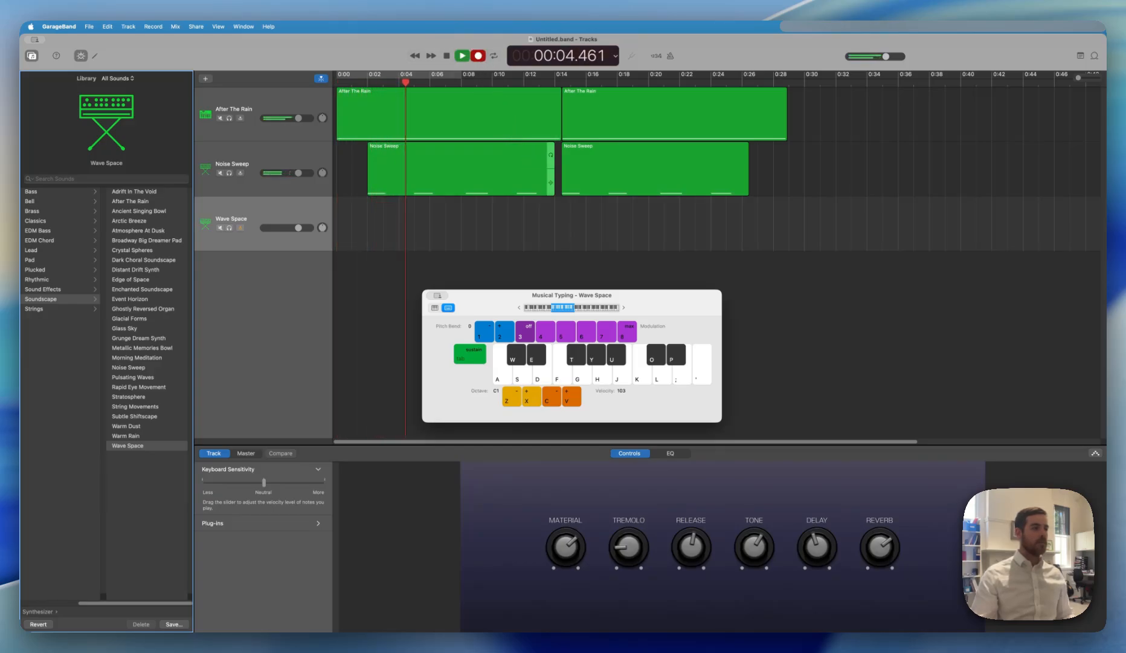
{"action": "key", "text": "a"}
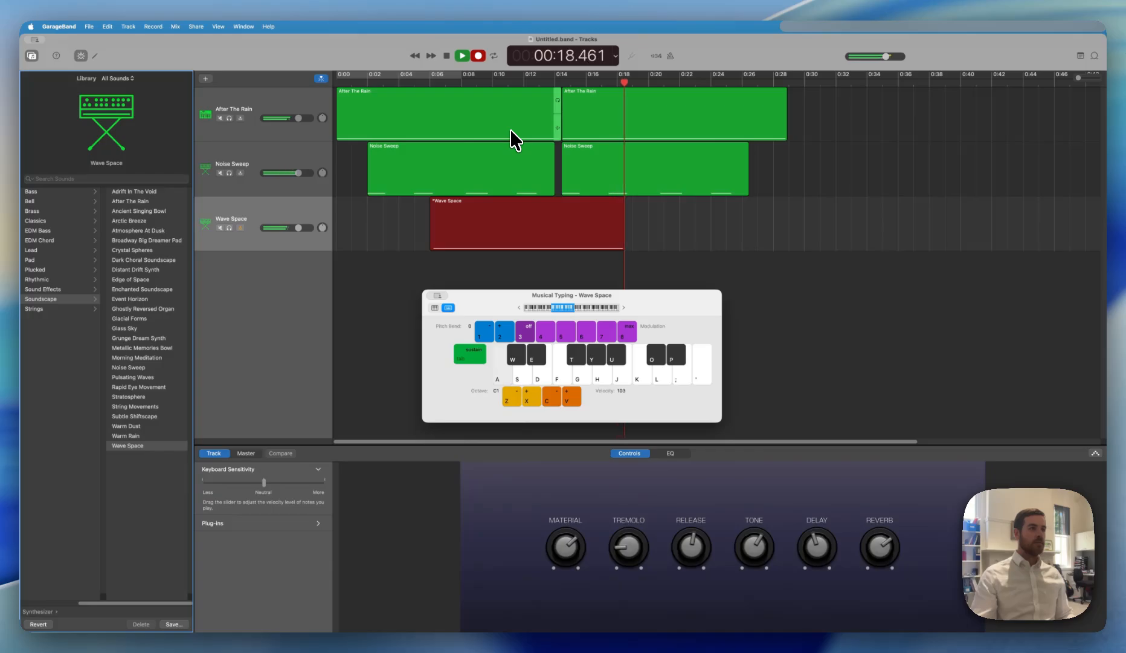
{"action": "left_click", "coordinate": [449, 55]}
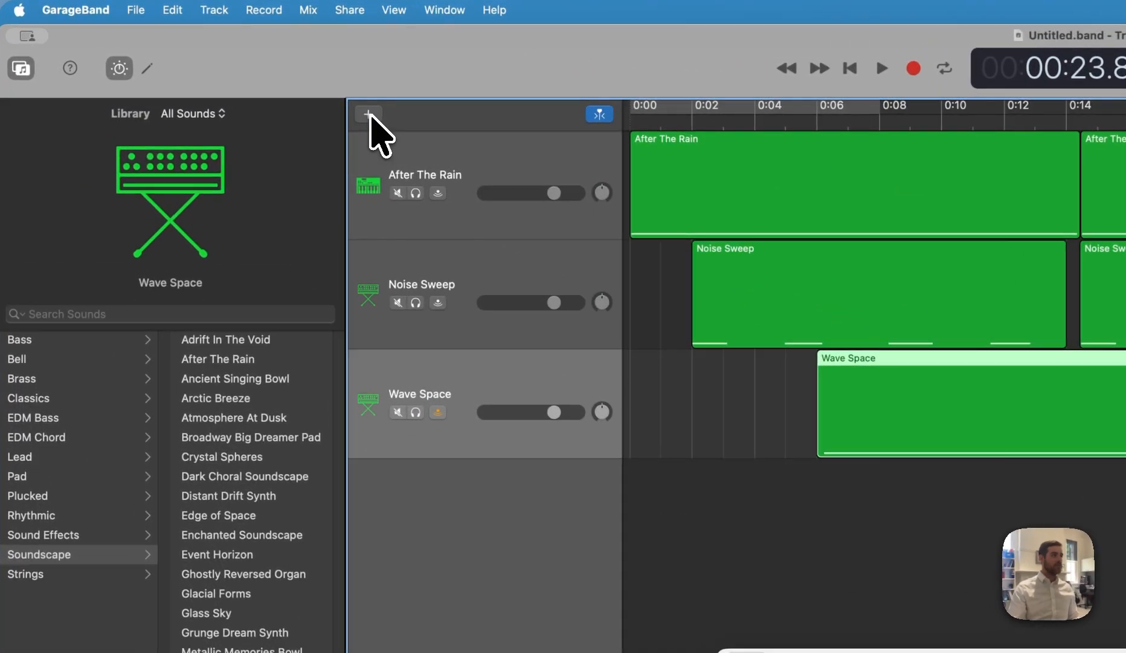
Step: Add a fourth MIDI software instrument track with the Atmosphere At Dusk sound from the Synthesizer library's Soundscape category
{"action": "left_click", "coordinate": [206, 79]}
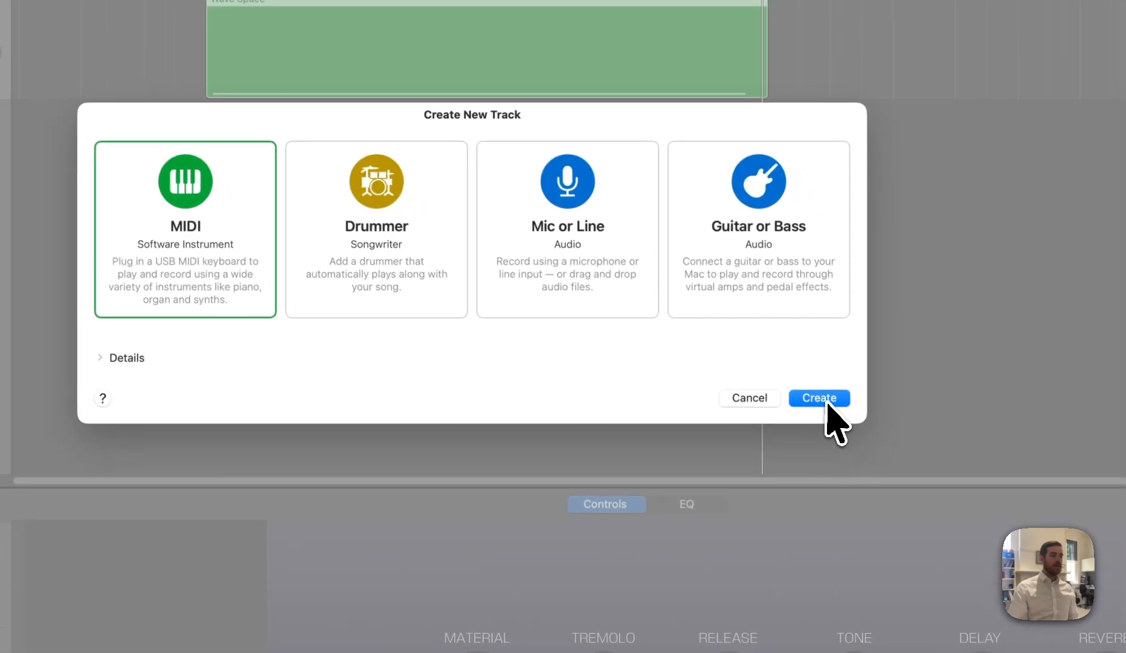
{"action": "left_click", "coordinate": [828, 400]}
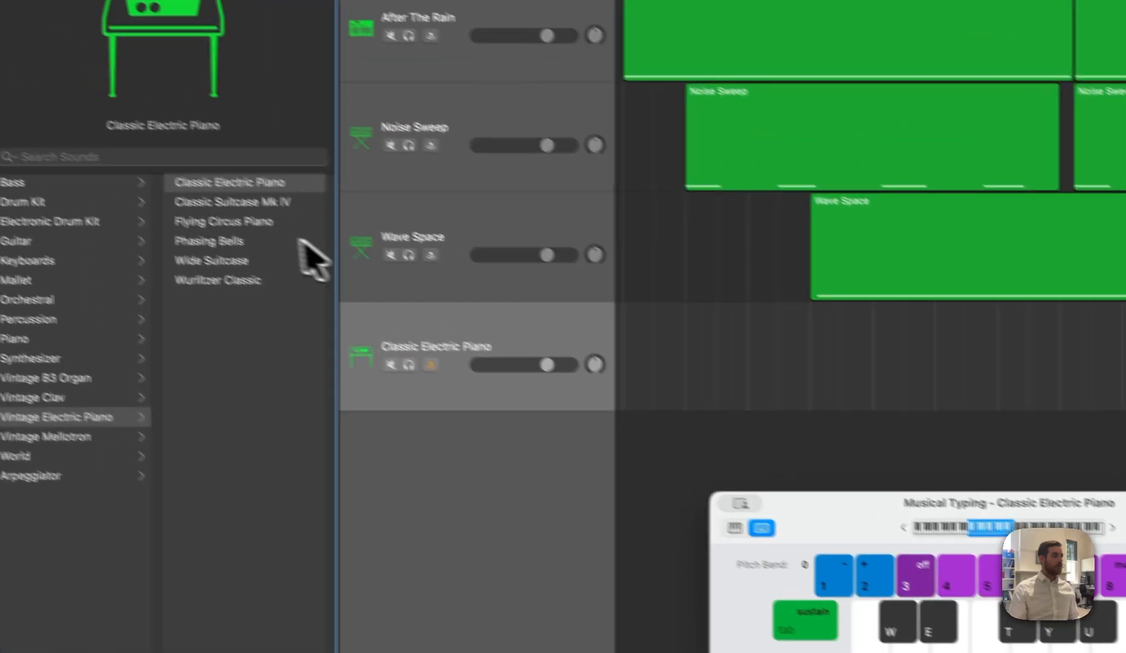
{"action": "left_click", "coordinate": [31, 359]}
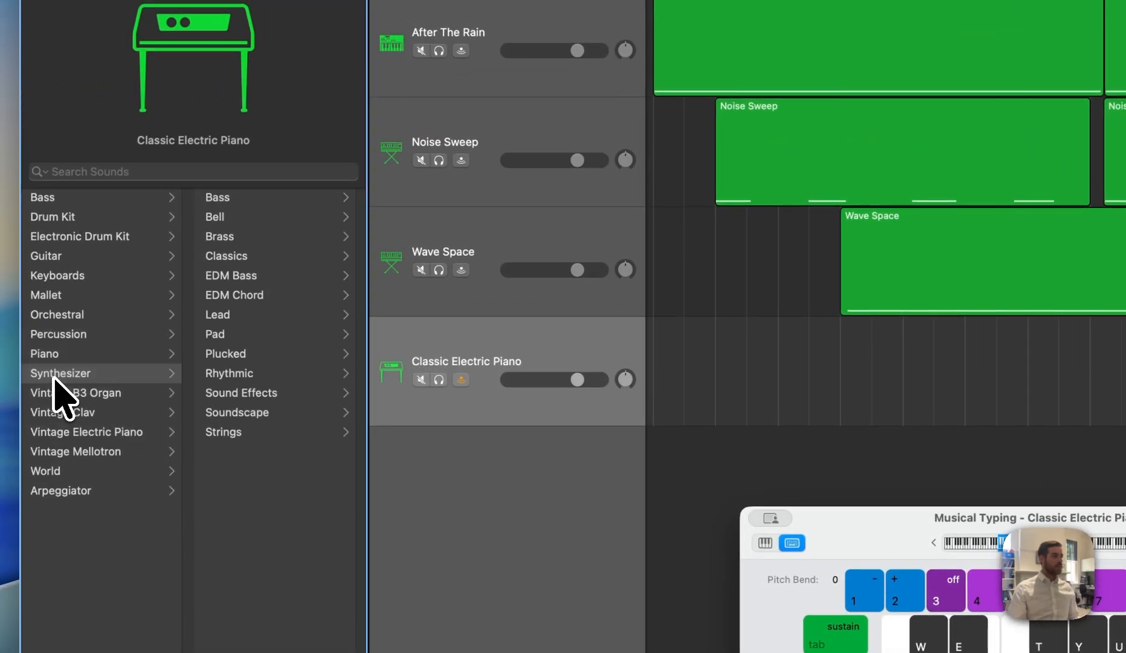
{"action": "left_click", "coordinate": [247, 413]}
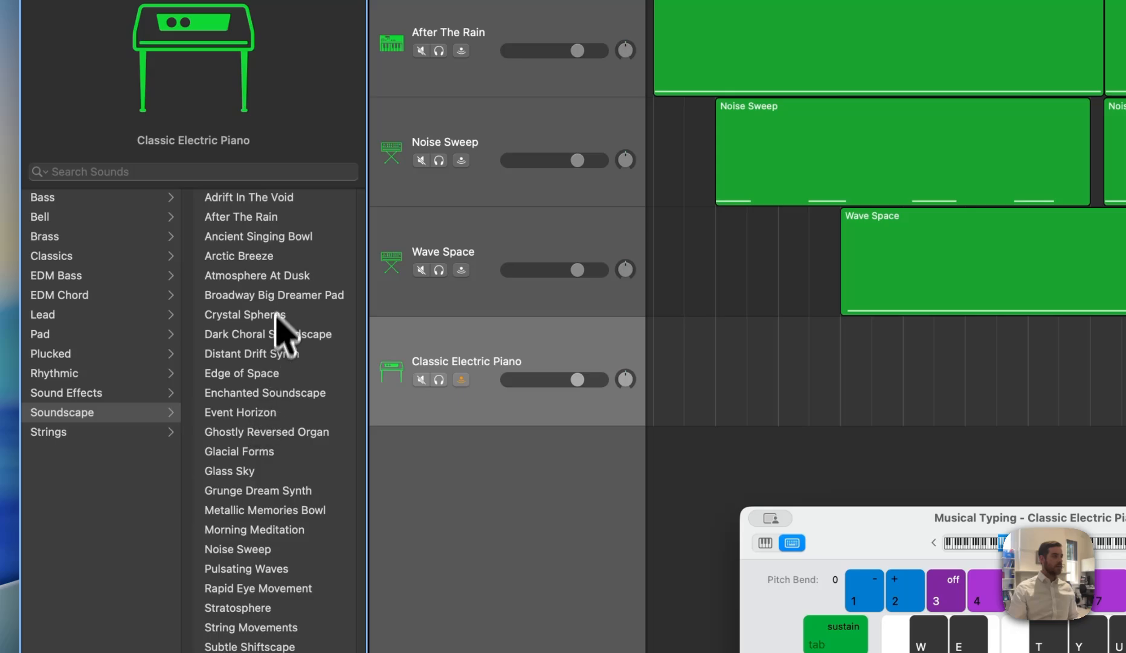
{"action": "left_click", "coordinate": [273, 278]}
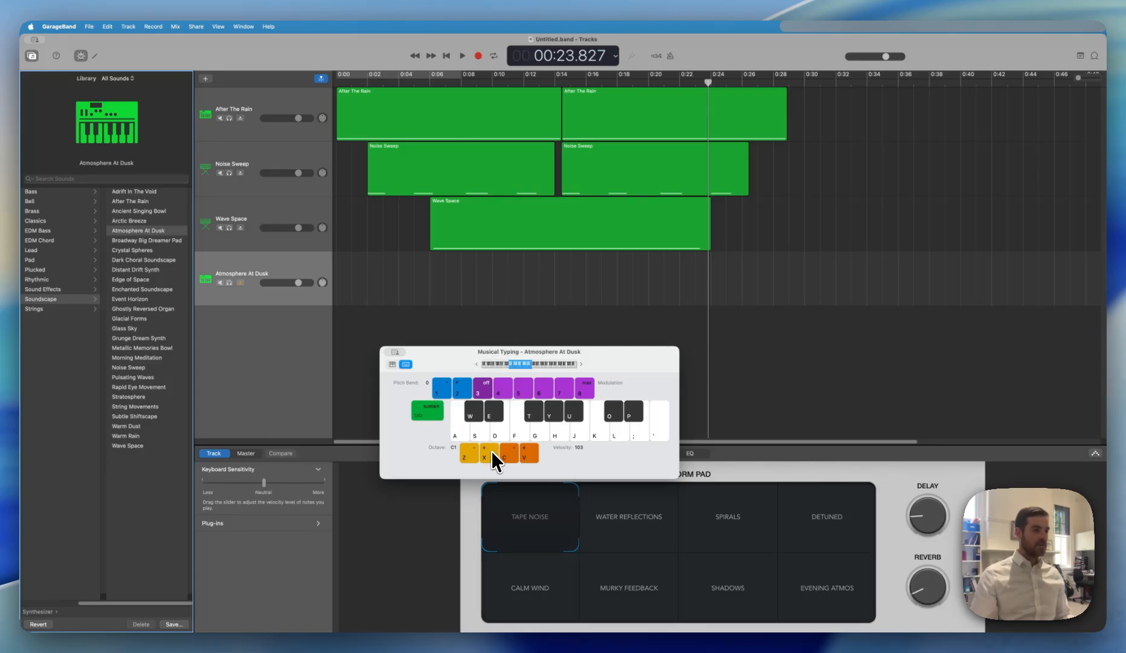
Step: Raise the Musical Typing octave to C4 for the Atmosphere At Dusk track
{"action": "key", "text": "x"}
{"action": "key", "text": "x"}
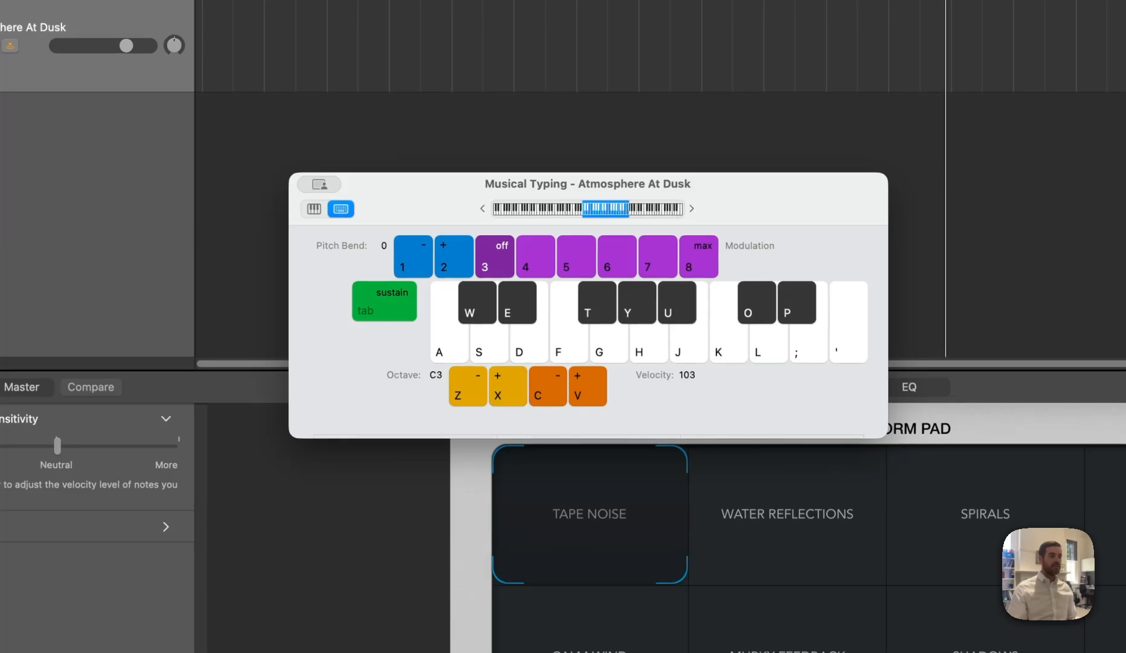
{"action": "key", "text": "x"}
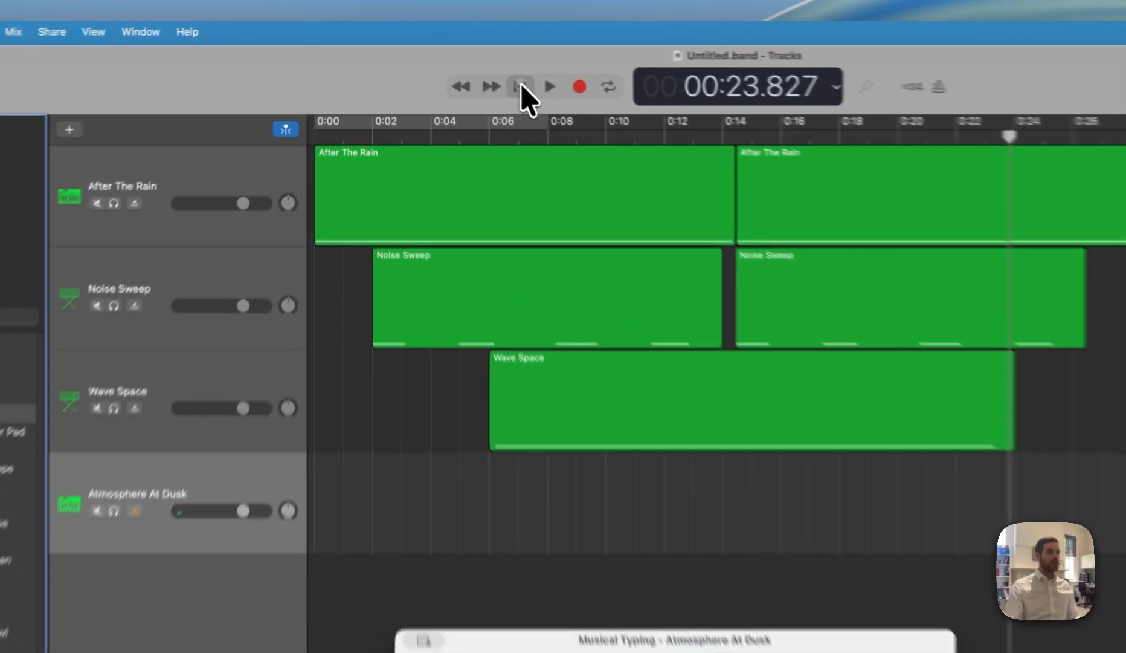
Step: Record a slow descending melody of C, A, G, E, D and C notes on the Atmosphere At Dusk track, from about 0:06 to 0:27
{"action": "left_click", "coordinate": [447, 56]}
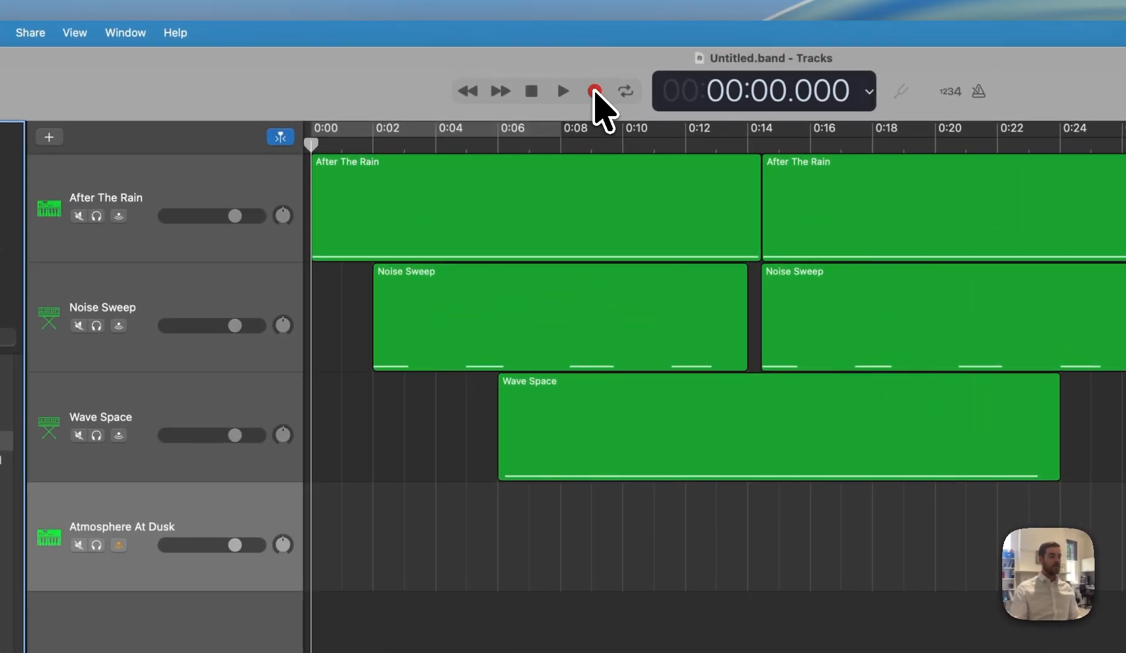
{"action": "key", "text": "super+k"}
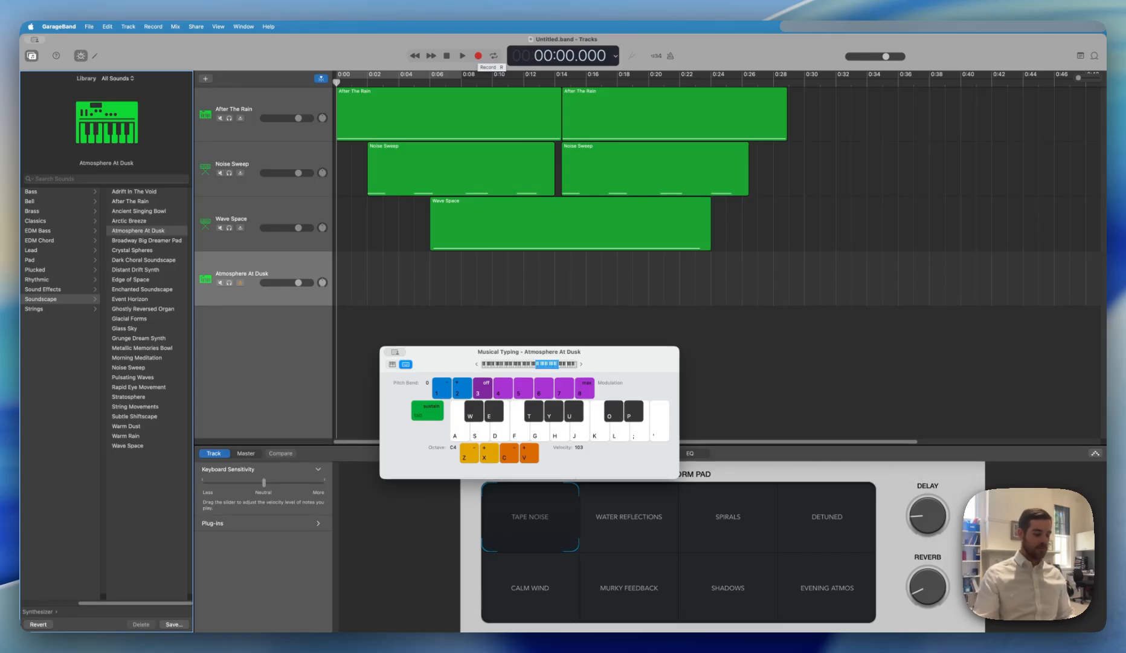
{"action": "left_click", "coordinate": [478, 56]}
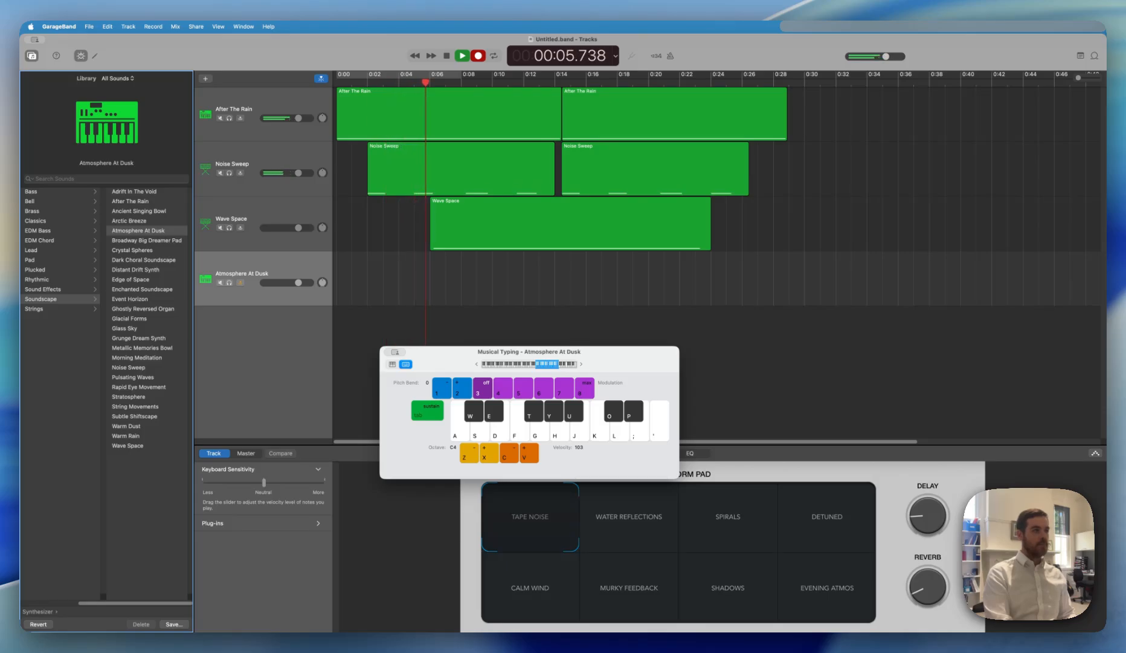
{"action": "key", "text": "k"}
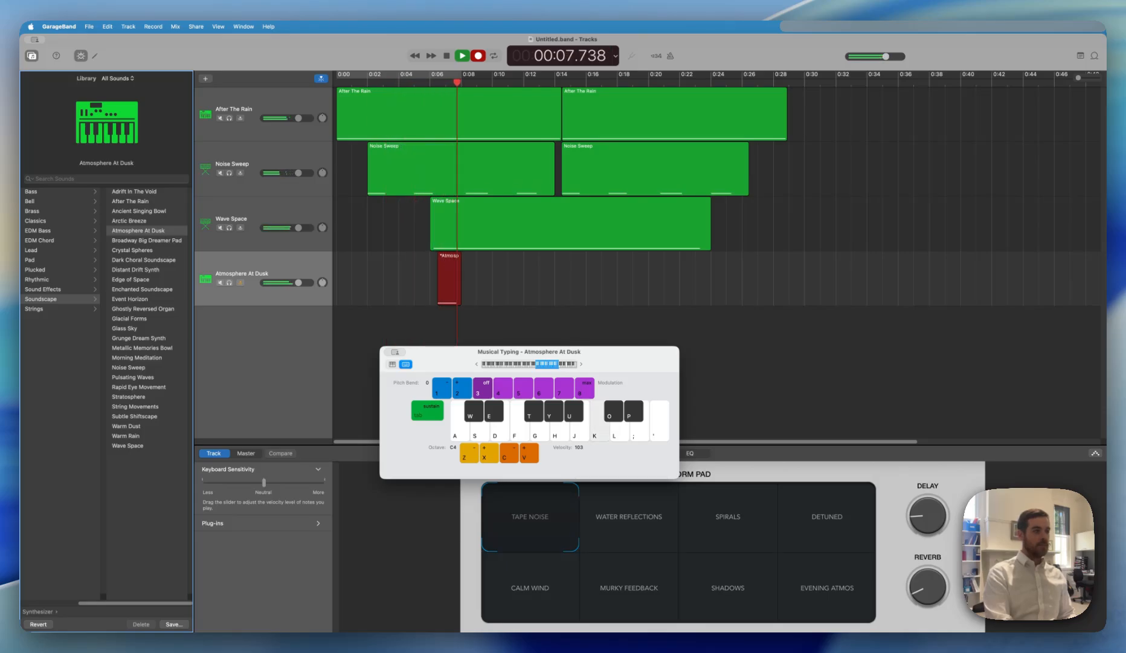
{"action": "key", "text": "k"}
{"action": "key", "text": "h"}
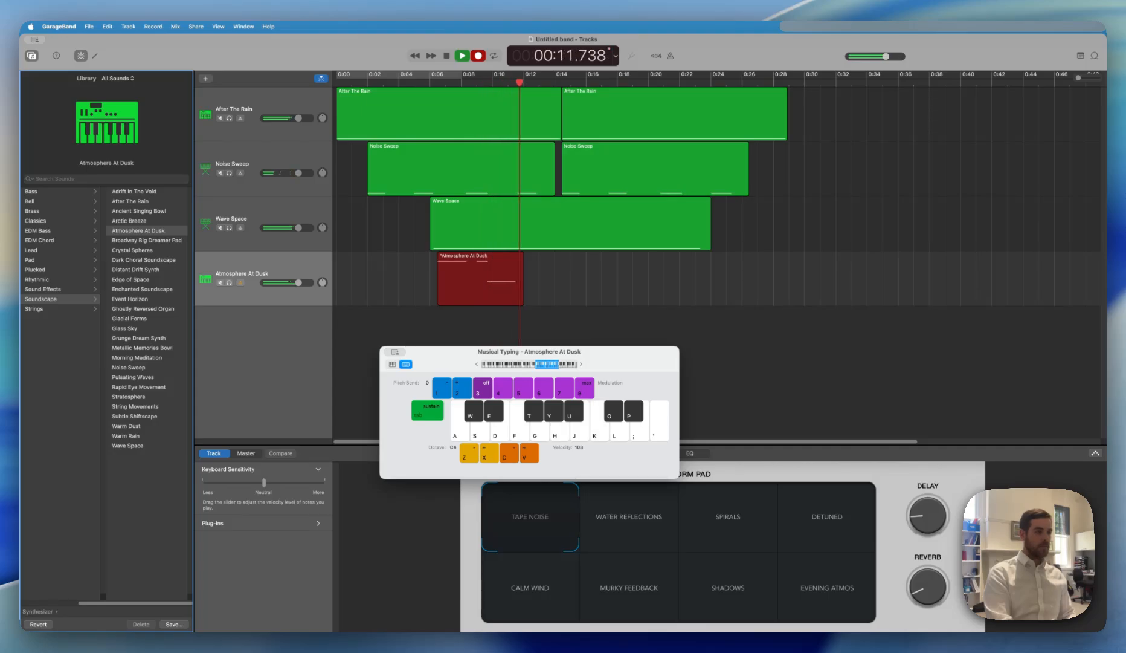
{"action": "key", "text": "k"}
{"action": "key", "text": "g"}
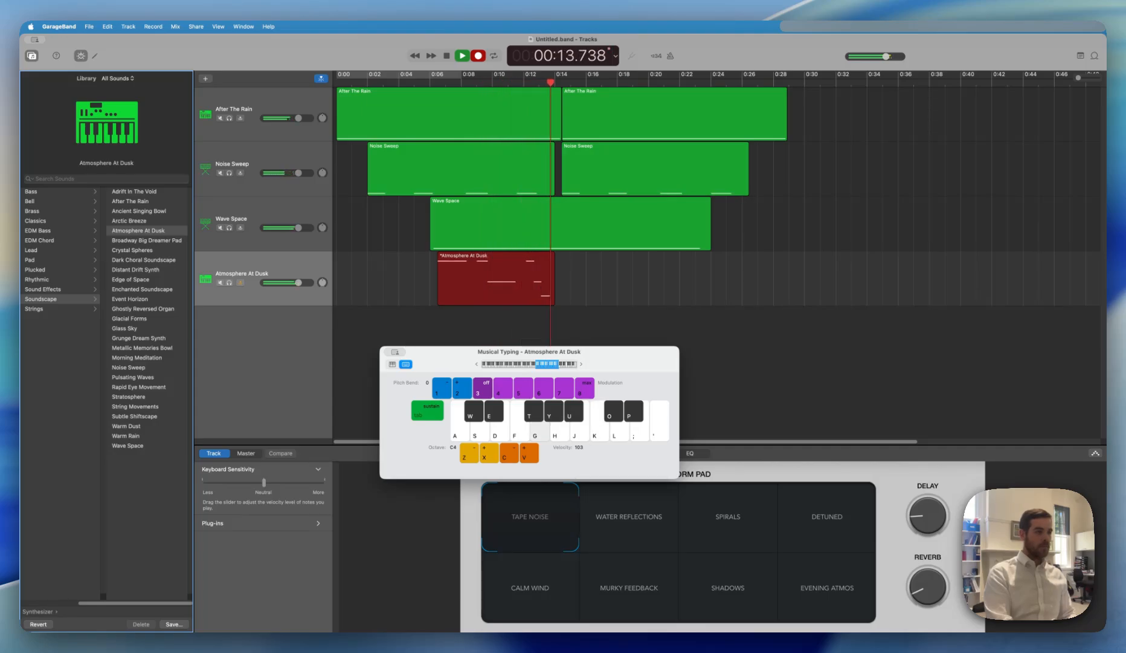
{"action": "key", "text": "k"}
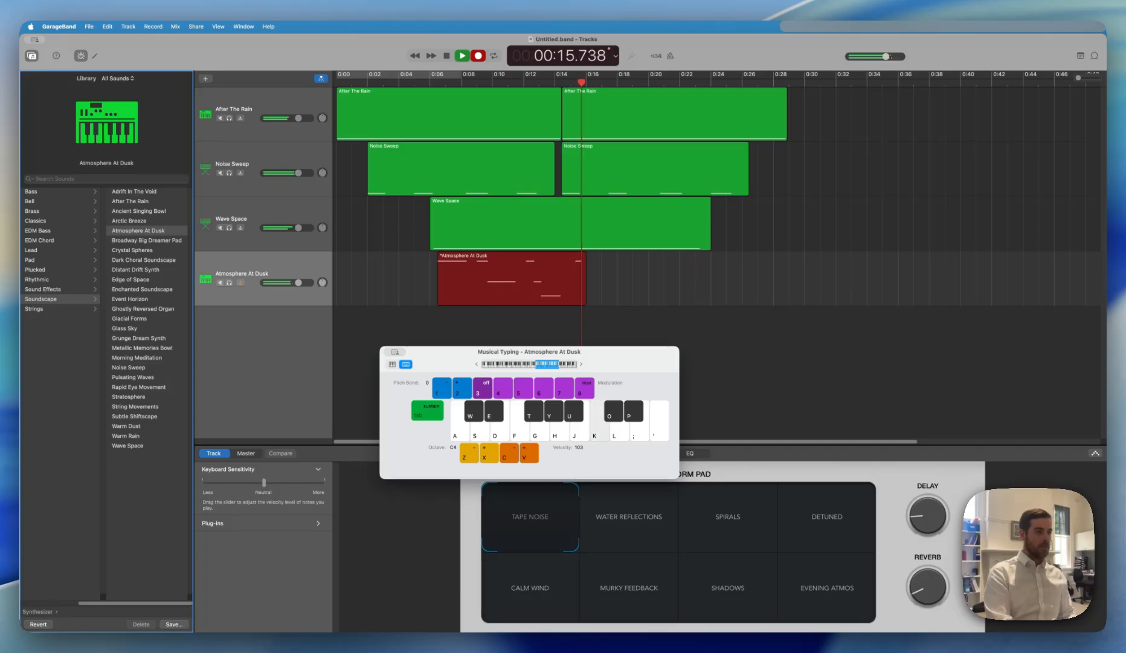
{"action": "key", "text": "h"}
{"action": "key", "text": "g"}
{"action": "key", "text": "d"}
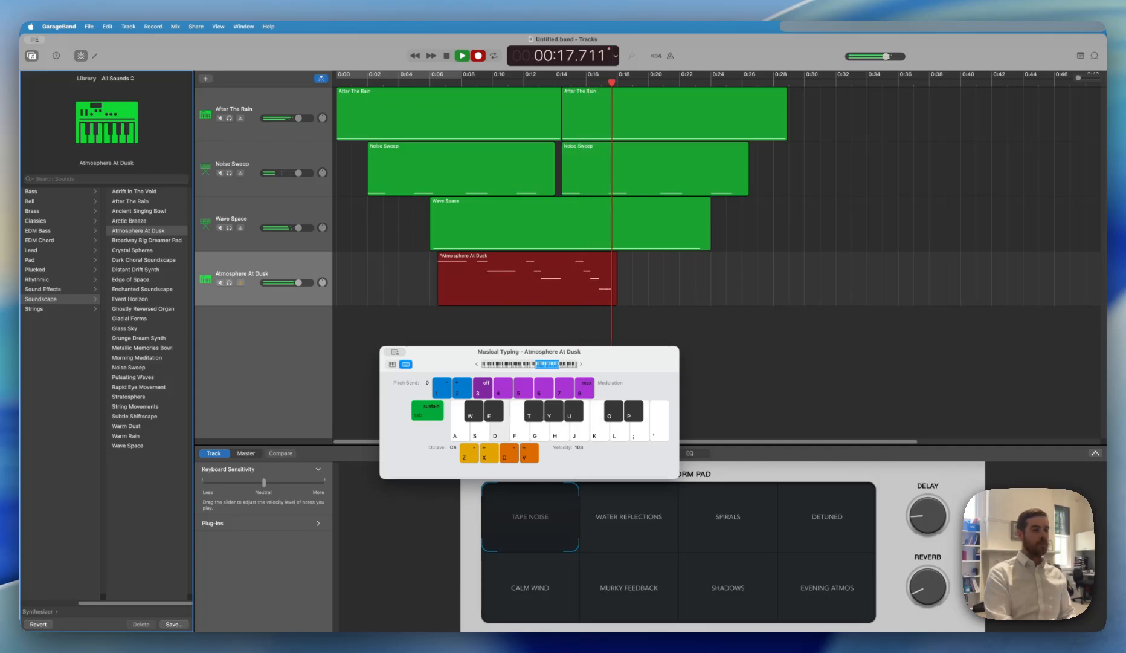
{"action": "key", "text": "k"}
{"action": "key", "text": "h"}
{"action": "key", "text": "g"}
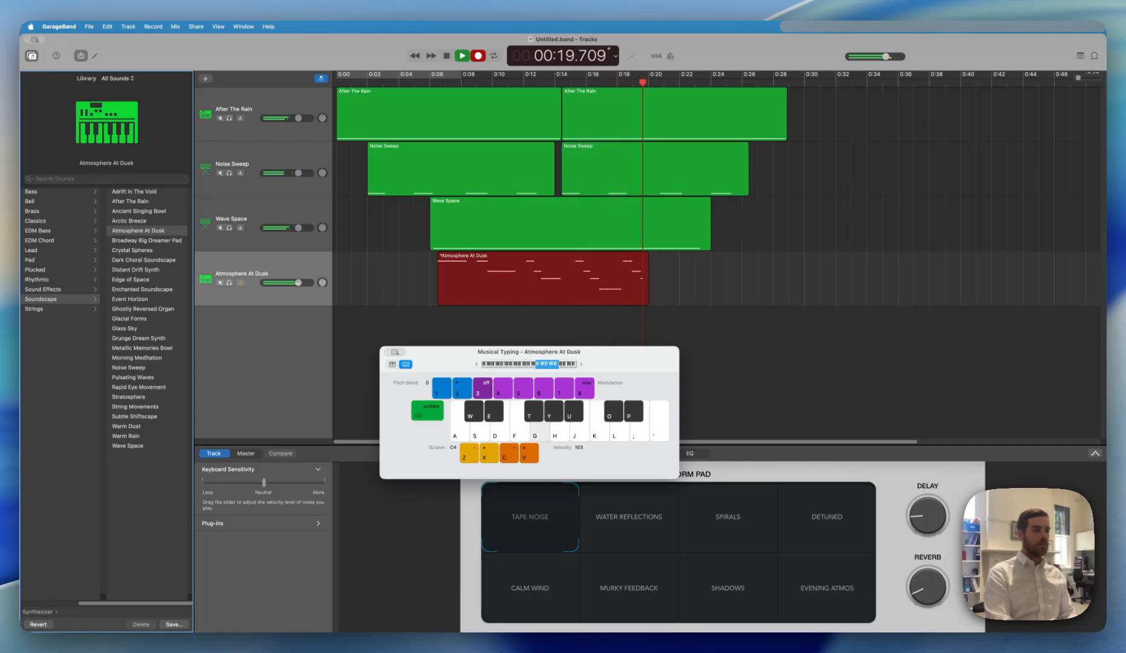
{"action": "key", "text": "d"}
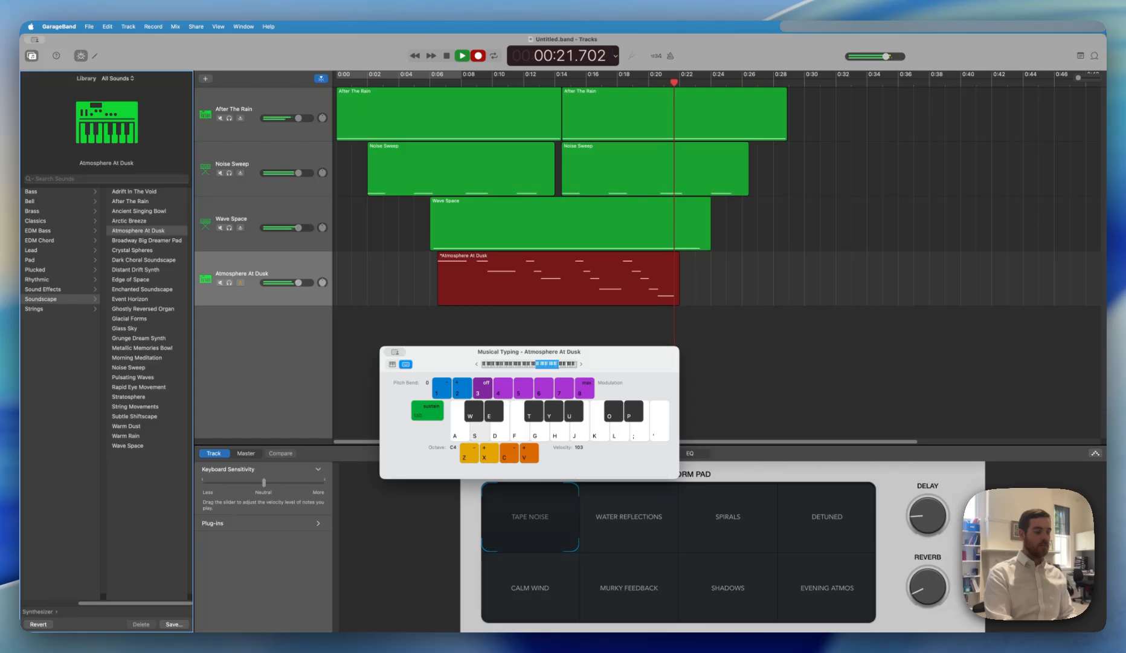
{"action": "key", "text": "k"}
{"action": "key", "text": "h"}
{"action": "key", "text": "g"}
{"action": "key", "text": "d"}
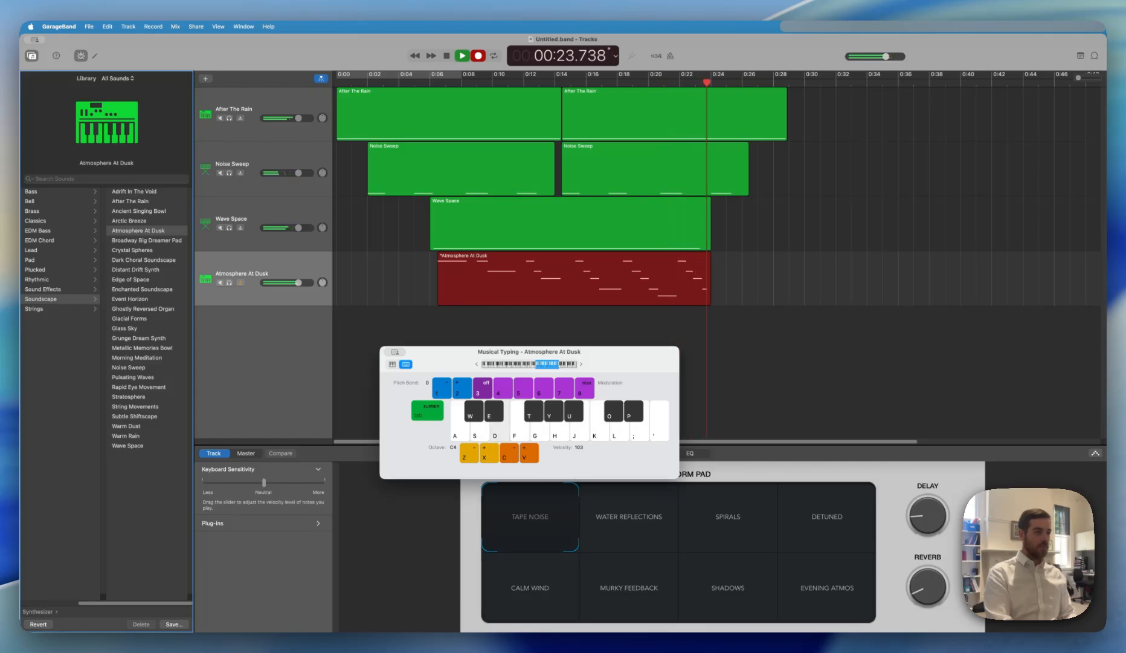
{"action": "key", "text": "s"}
{"action": "key", "text": "a"}
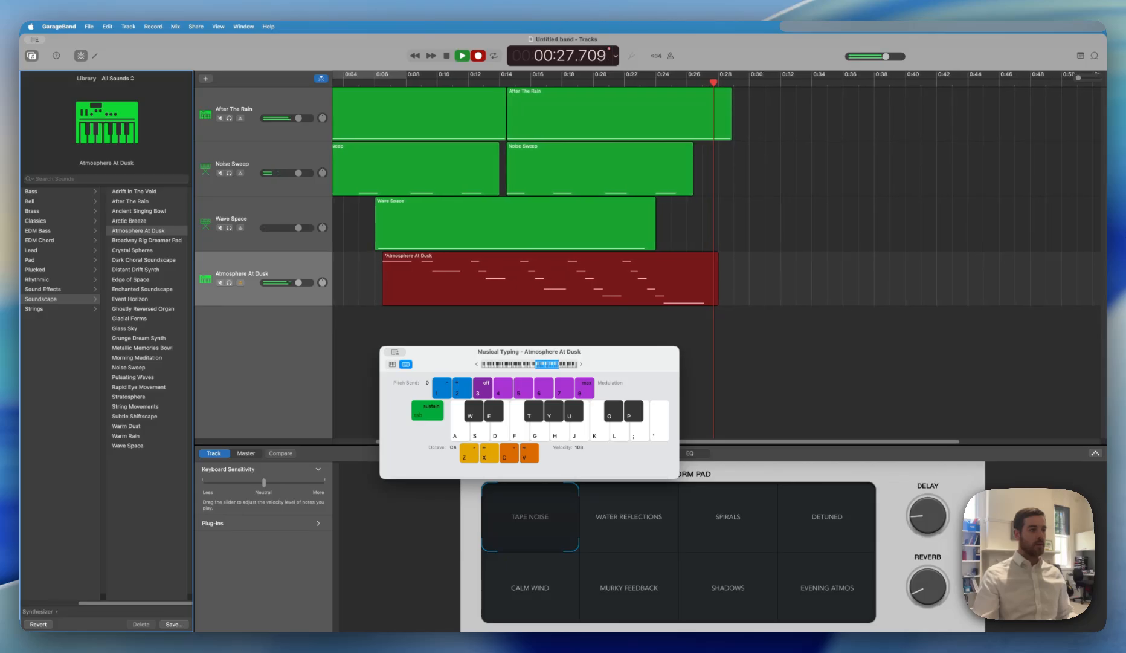
{"action": "key", "text": "space"}
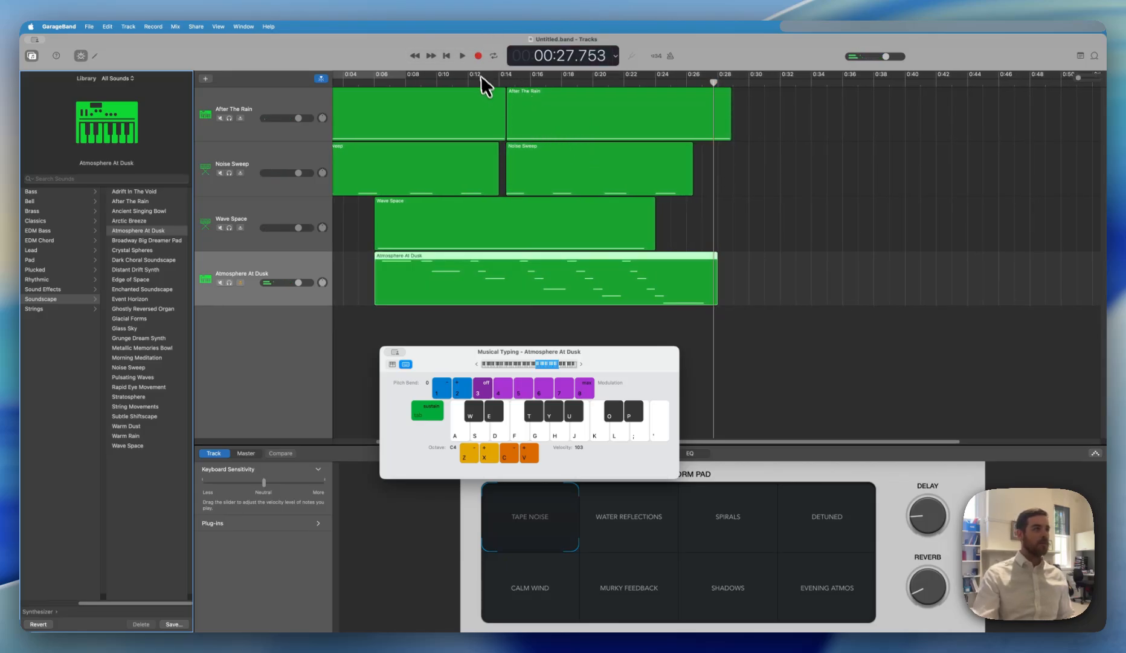
{"action": "left_click", "coordinate": [448, 55]}
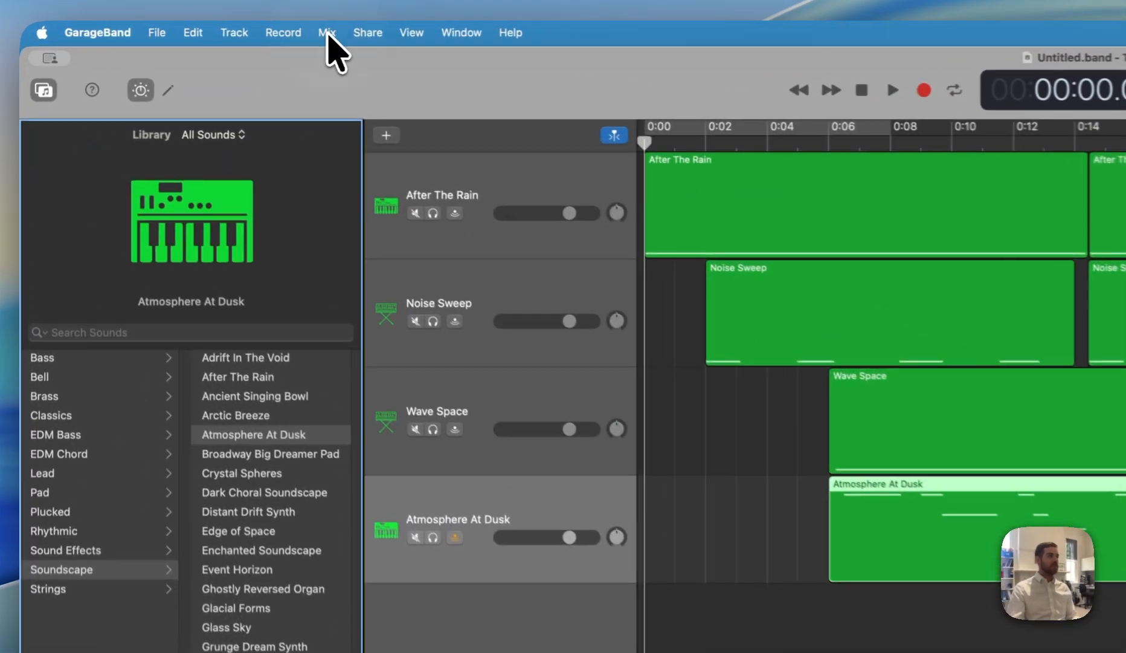
Step: Show the volume automation lanes on all tracks
{"action": "left_click", "coordinate": [176, 28]}
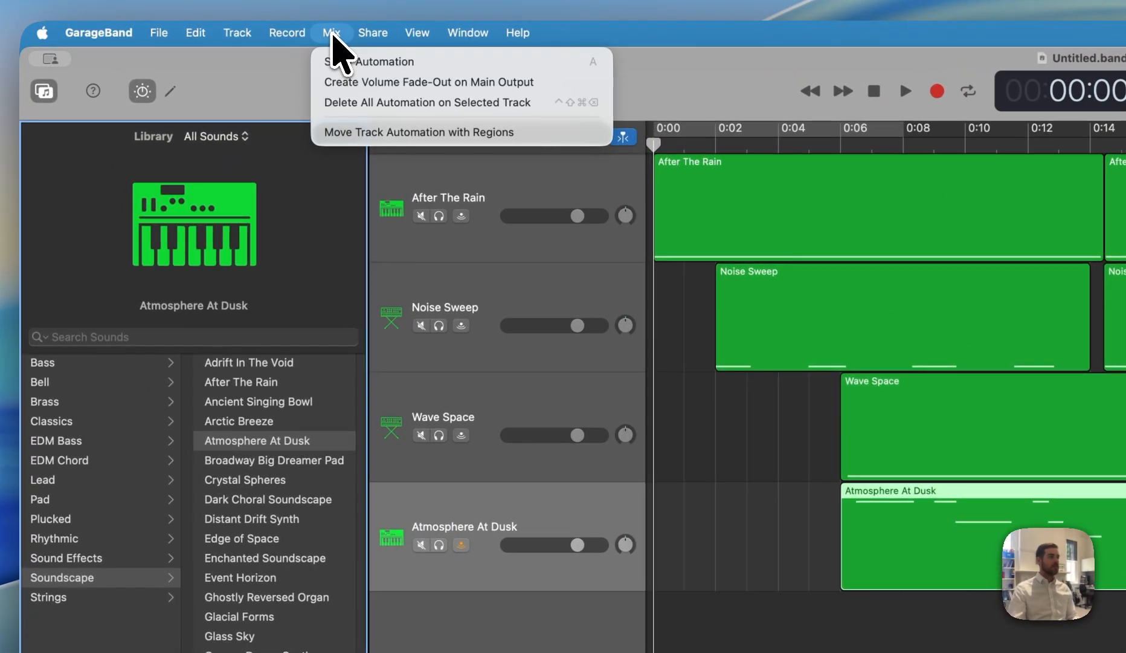
{"action": "mouse_move", "coordinate": [196, 27]}
{"action": "mouse_move", "coordinate": [331, 35]}
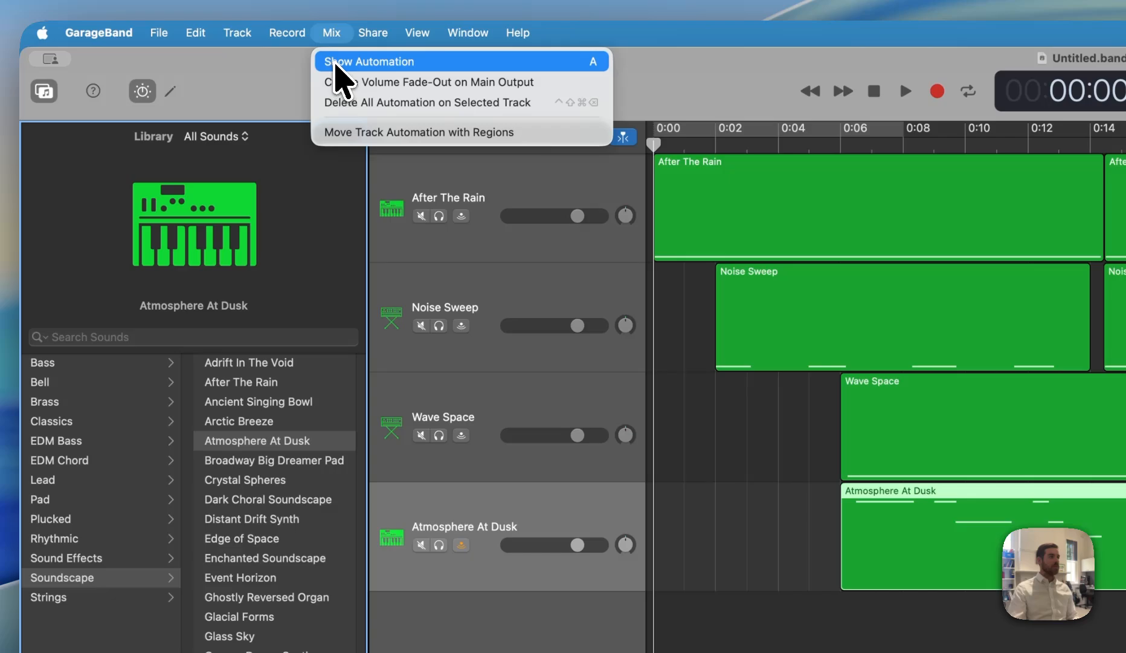
{"action": "left_click", "coordinate": [337, 63]}
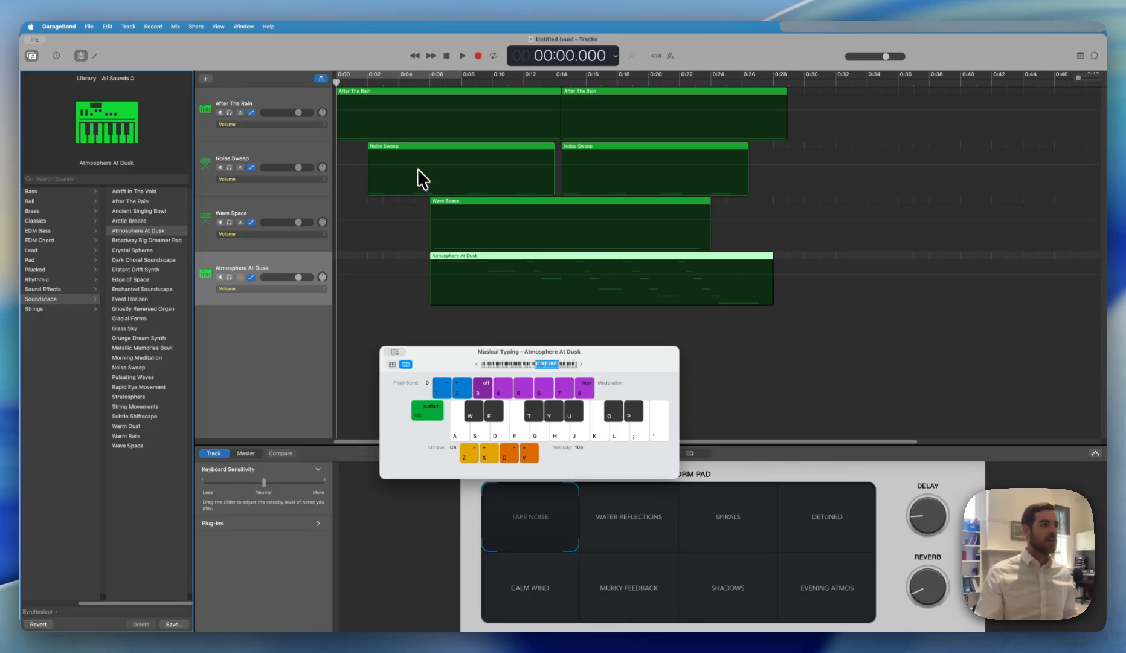
Step: Shape zigzag volume automation over the first Noise Sweep region, dipping at about 0:02, 0:05, 0:08 and 0:11 and rising between the dips
{"action": "left_click", "coordinate": [370, 167]}
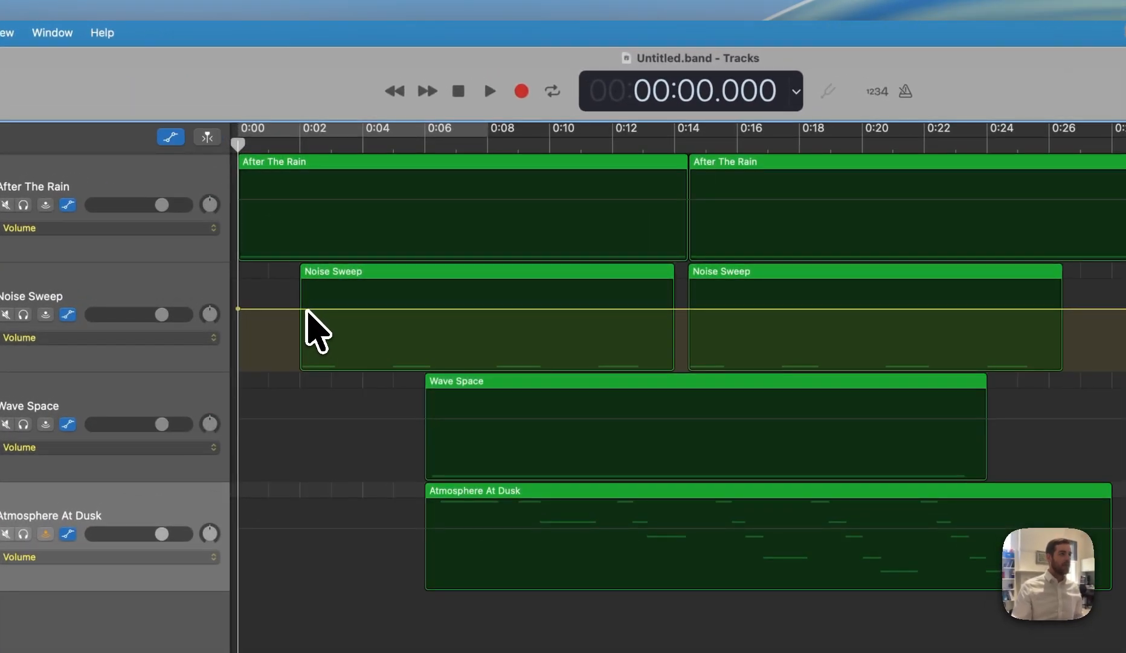
{"action": "left_click", "coordinate": [307, 308]}
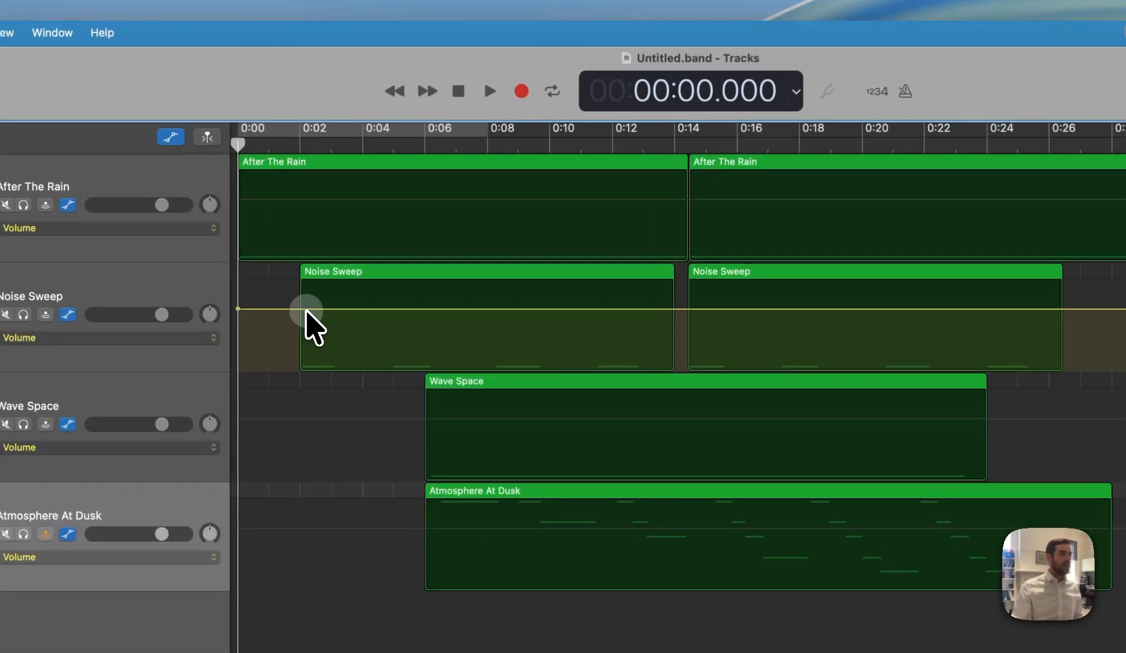
{"action": "left_click", "coordinate": [340, 309]}
{"action": "left_click_drag", "start_coordinate": [307, 309], "coordinate": [307, 345]}
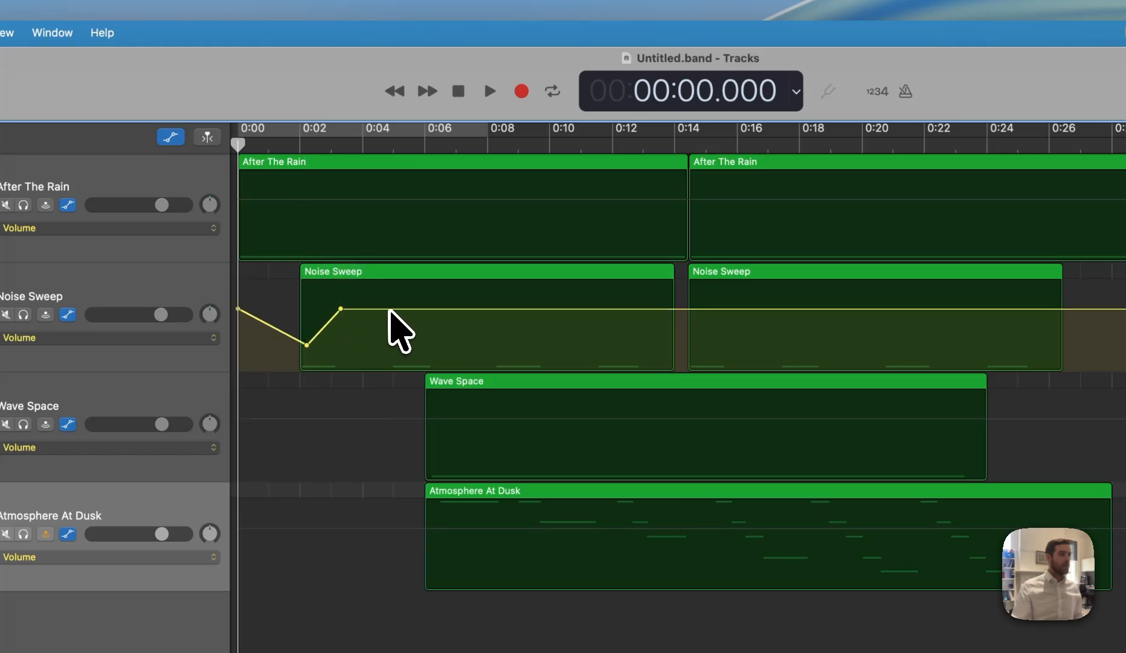
{"action": "left_click", "coordinate": [390, 308]}
{"action": "left_click", "coordinate": [435, 309]}
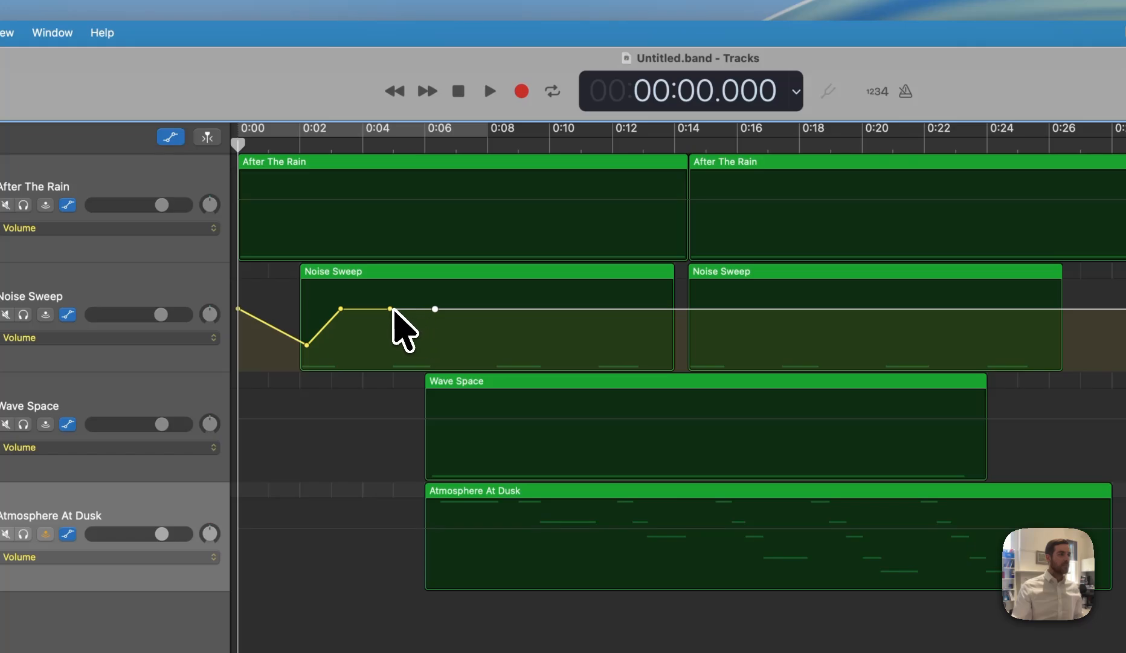
{"action": "left_click_drag", "start_coordinate": [390, 308], "coordinate": [391, 348]}
{"action": "left_click_drag", "start_coordinate": [434, 309], "coordinate": [435, 304]}
{"action": "left_click", "coordinate": [496, 305]}
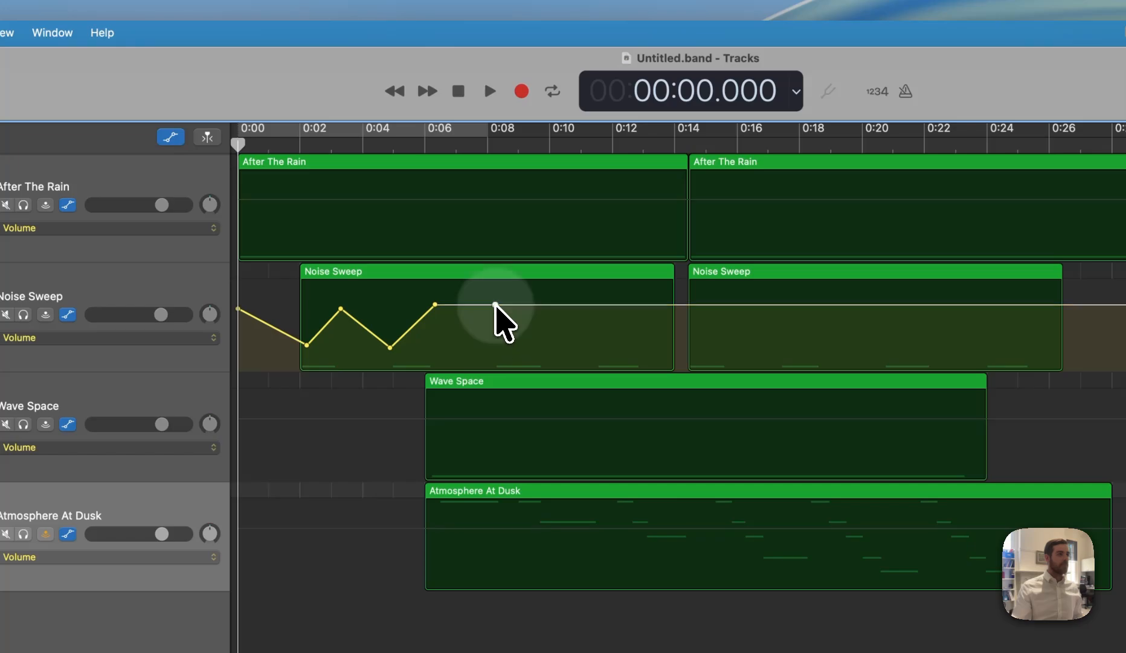
{"action": "left_click_drag", "start_coordinate": [497, 305], "coordinate": [505, 351]}
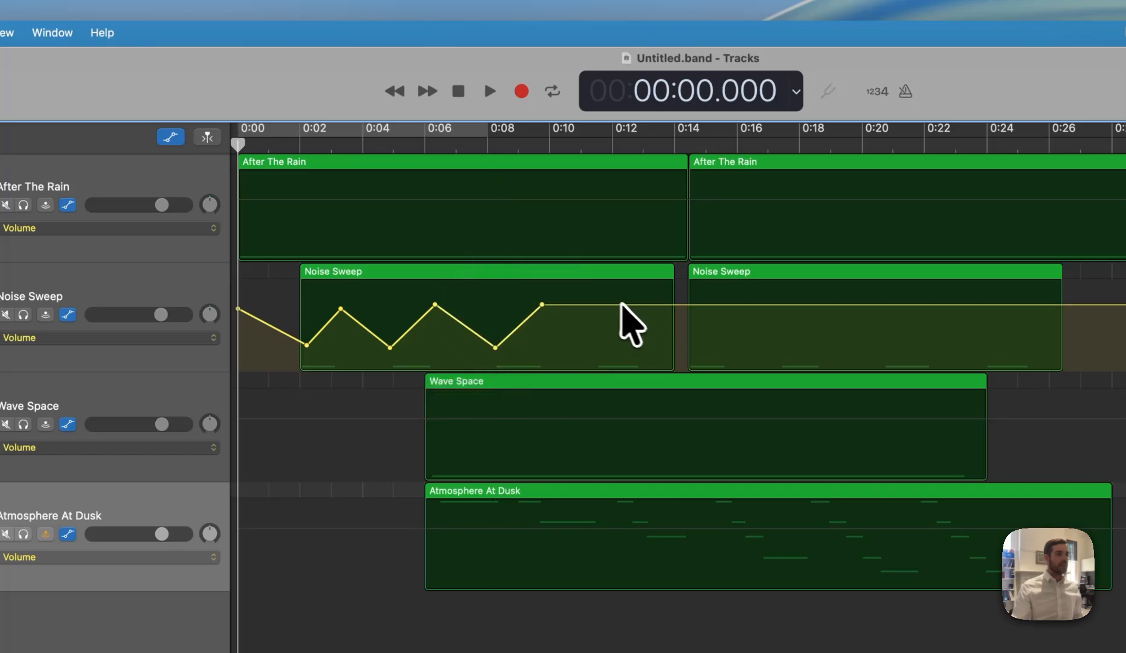
{"action": "left_click", "coordinate": [599, 304]}
{"action": "left_click", "coordinate": [651, 305]}
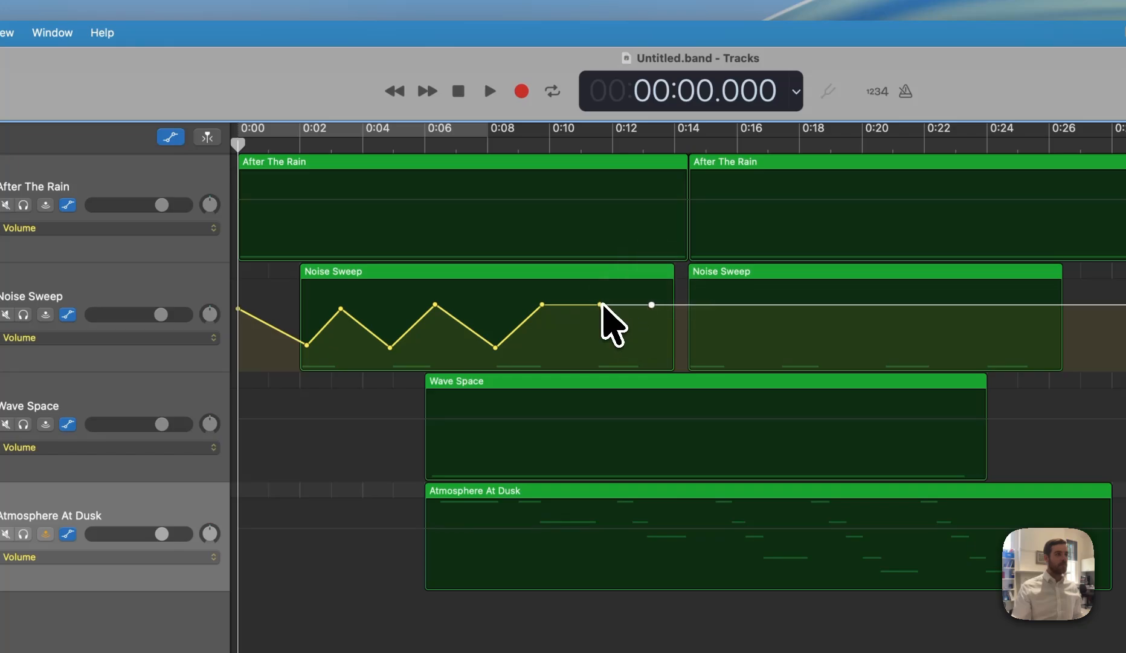
{"action": "left_click_drag", "start_coordinate": [600, 304], "coordinate": [599, 342]}
Step: Continue the zigzag volume automation over the second Noise Sweep region, dipping at about 0:14, 0:17, 0:20 and 0:24 and rising after each
{"action": "left_click", "coordinate": [696, 304]}
{"action": "left_click", "coordinate": [726, 304]}
{"action": "left_click_drag", "start_coordinate": [697, 304], "coordinate": [697, 333]}
{"action": "left_click", "coordinate": [772, 304]}
{"action": "left_click", "coordinate": [827, 305]}
{"action": "left_click_drag", "start_coordinate": [772, 305], "coordinate": [772, 341]}
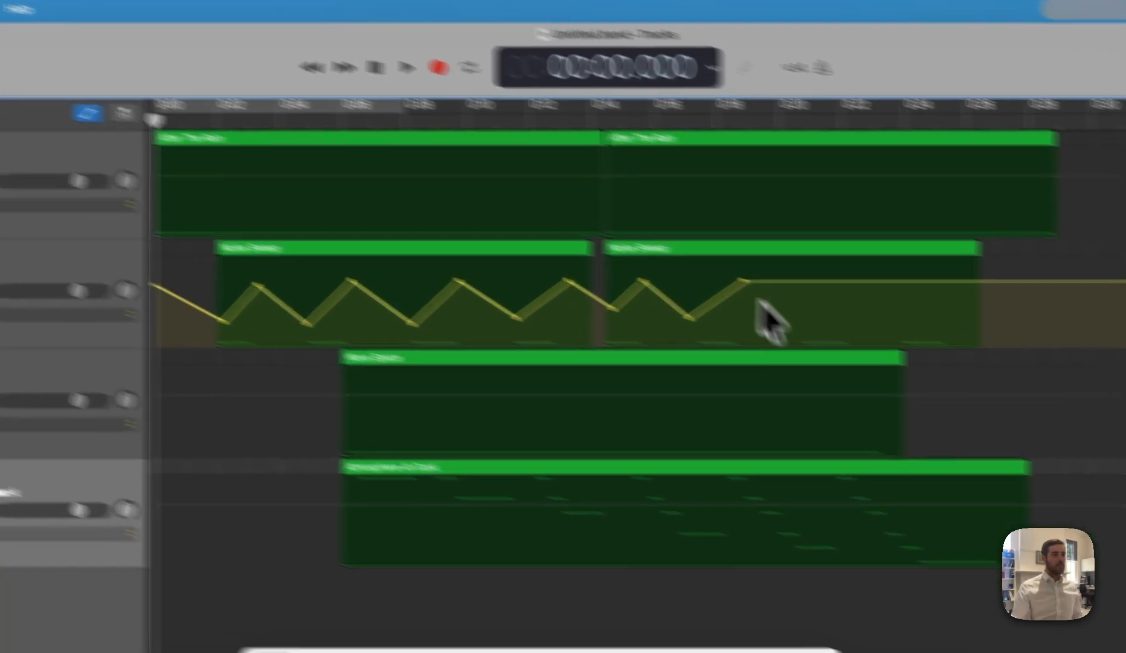
{"action": "left_click", "coordinate": [887, 304]}
{"action": "left_click", "coordinate": [938, 304]}
{"action": "left_click_drag", "start_coordinate": [887, 305], "coordinate": [887, 365]}
{"action": "left_click_drag", "start_coordinate": [678, 309], "coordinate": [678, 287]}
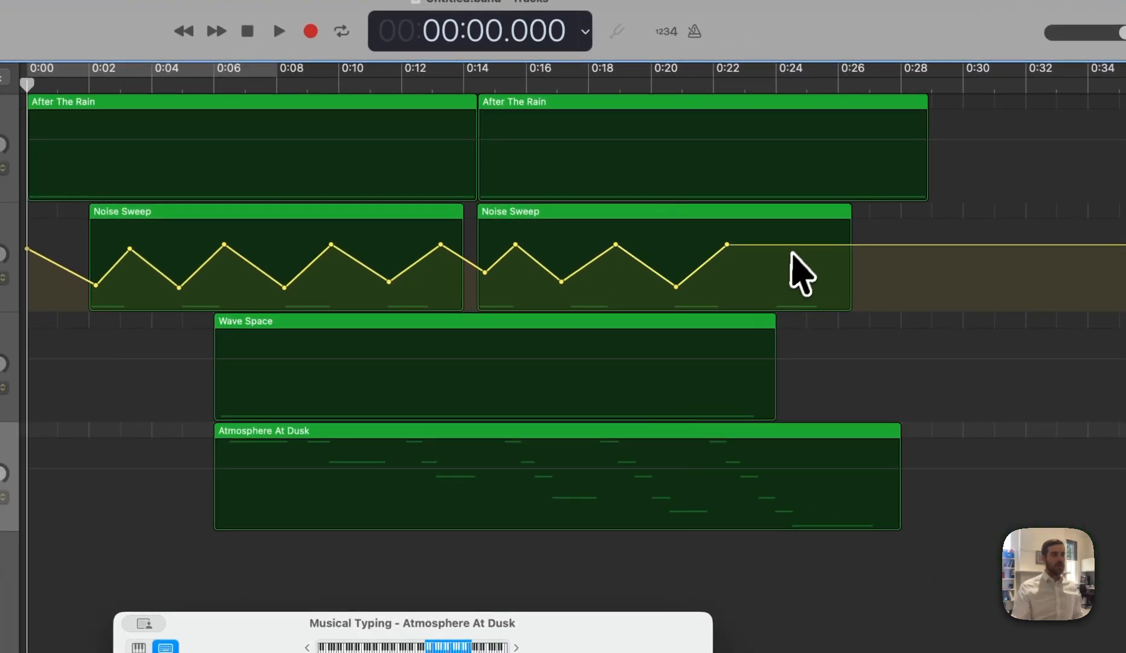
{"action": "left_click", "coordinate": [796, 244]}
{"action": "left_click", "coordinate": [834, 244]}
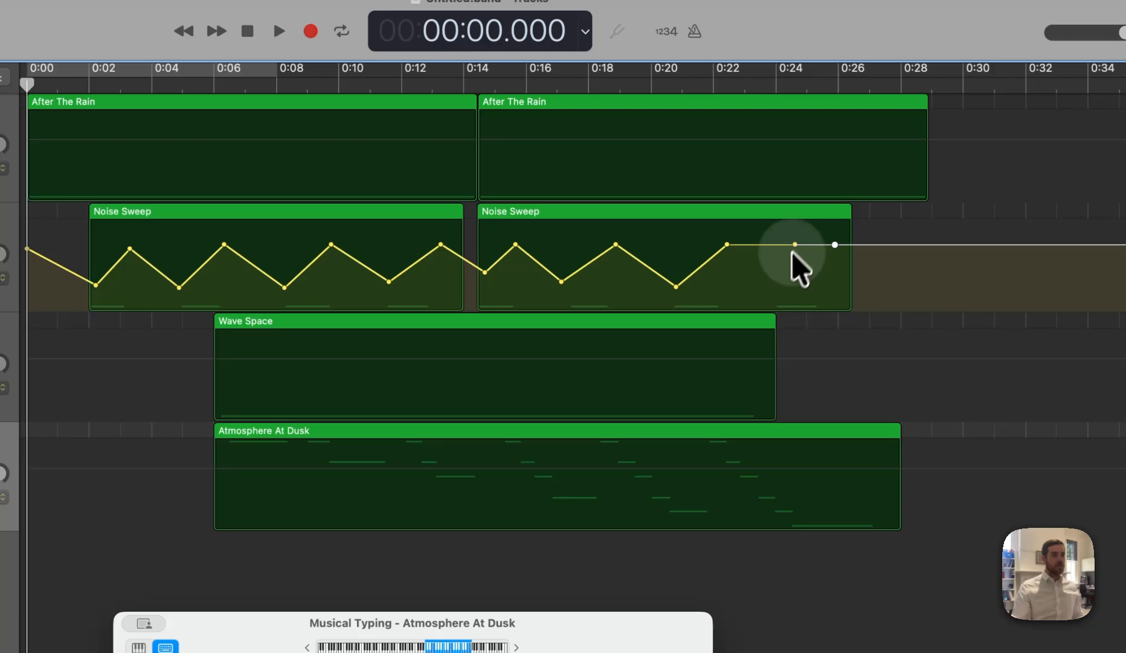
{"action": "left_click_drag", "start_coordinate": [795, 244], "coordinate": [794, 281]}
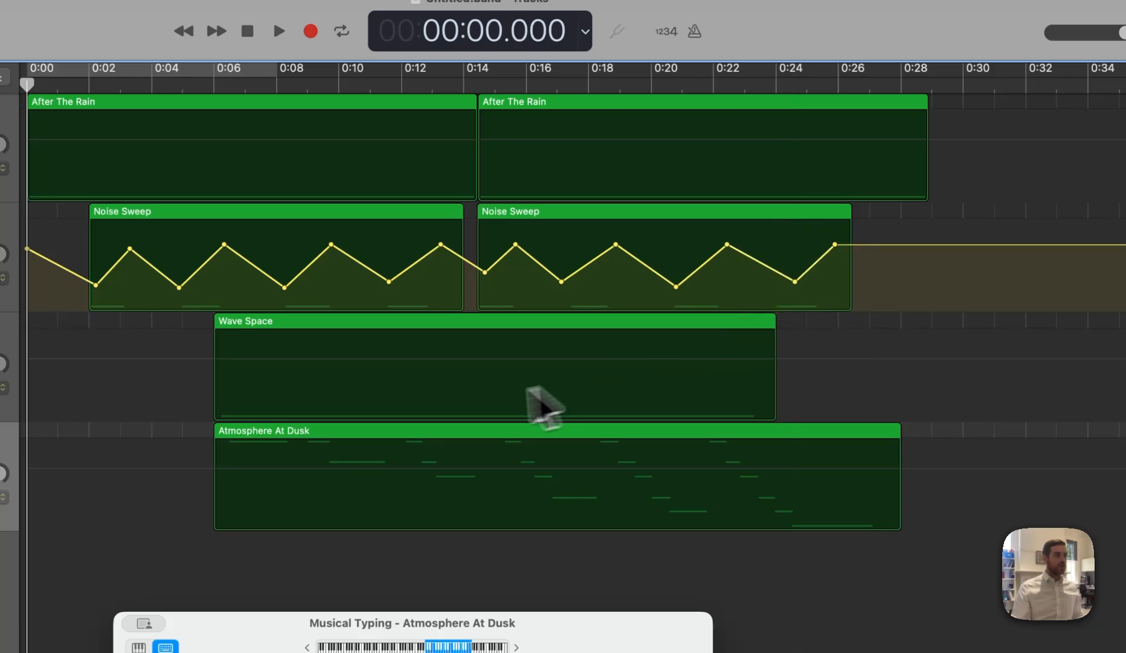
Step: Automate the Wave Space volume to start low at about 0:06, swell to a peak at about 0:14 and fall by about 0:21
{"action": "left_click", "coordinate": [475, 364]}
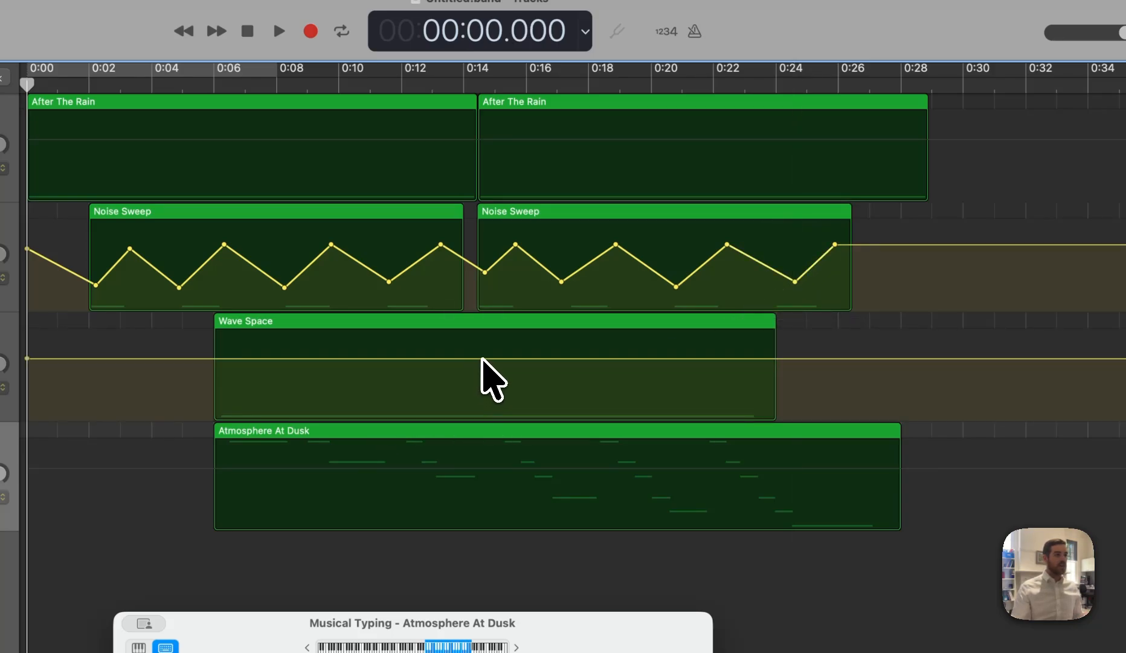
{"action": "left_click", "coordinate": [482, 359]}
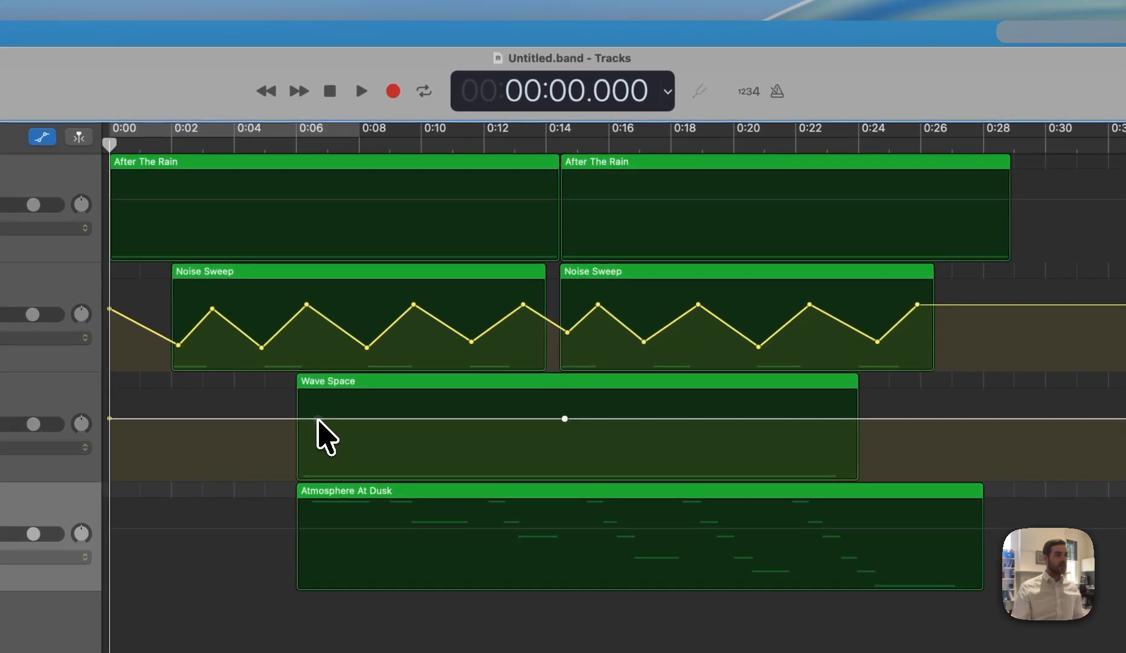
{"action": "left_click", "coordinate": [237, 358]}
{"action": "left_click_drag", "start_coordinate": [318, 418], "coordinate": [319, 454]}
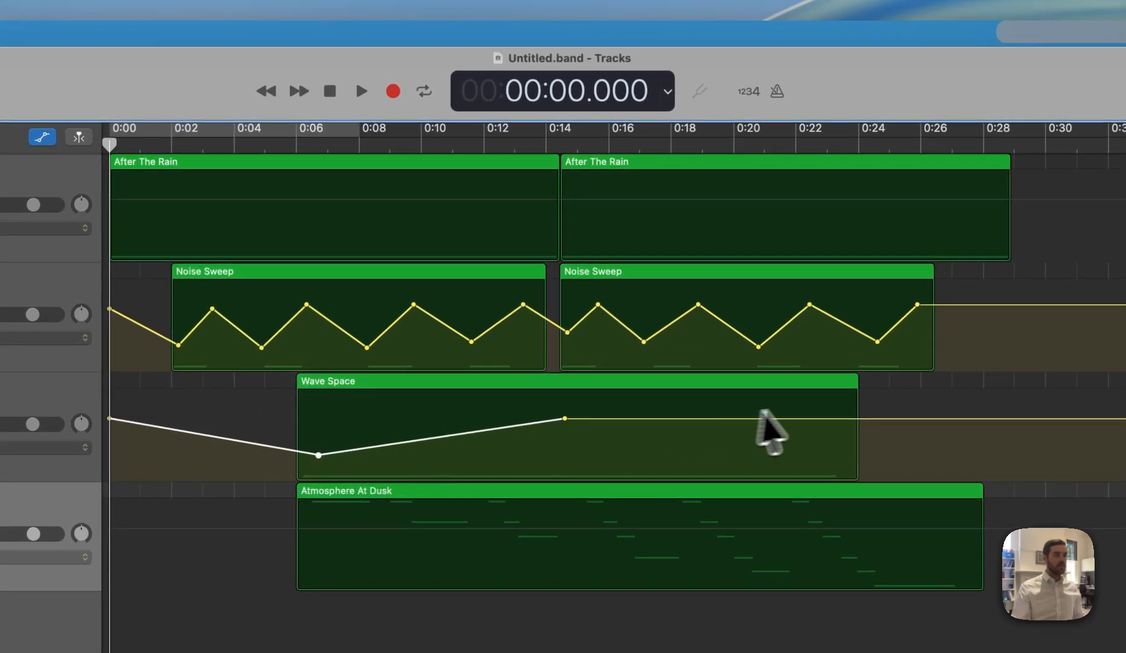
{"action": "left_click_drag", "start_coordinate": [776, 418], "coordinate": [777, 461]}
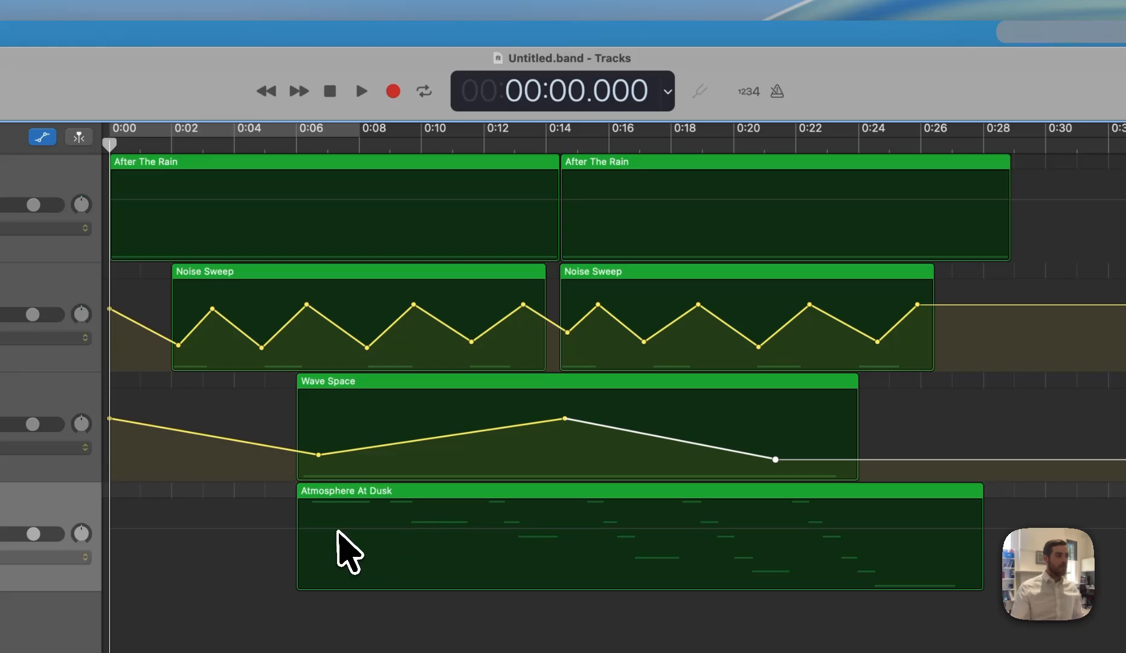
Step: Raise the whole volume automation line of the Atmosphere At Dusk track slightly and lower the After The Rain track's line
{"action": "left_click", "coordinate": [338, 532]}
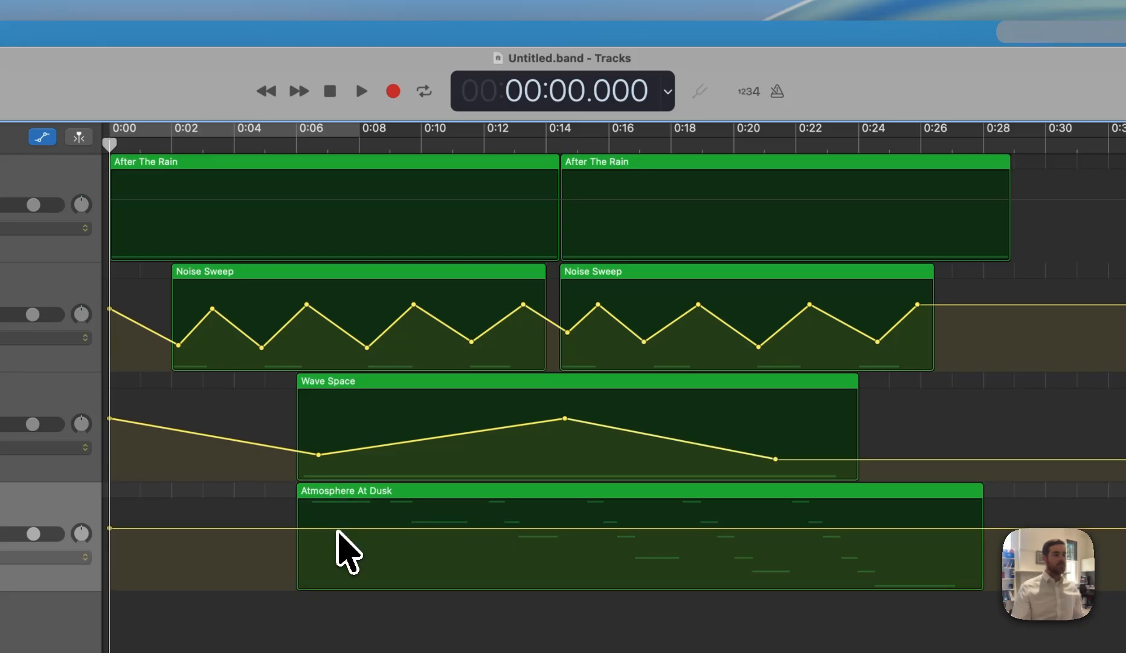
{"action": "left_click_drag", "start_coordinate": [337, 528], "coordinate": [337, 517]}
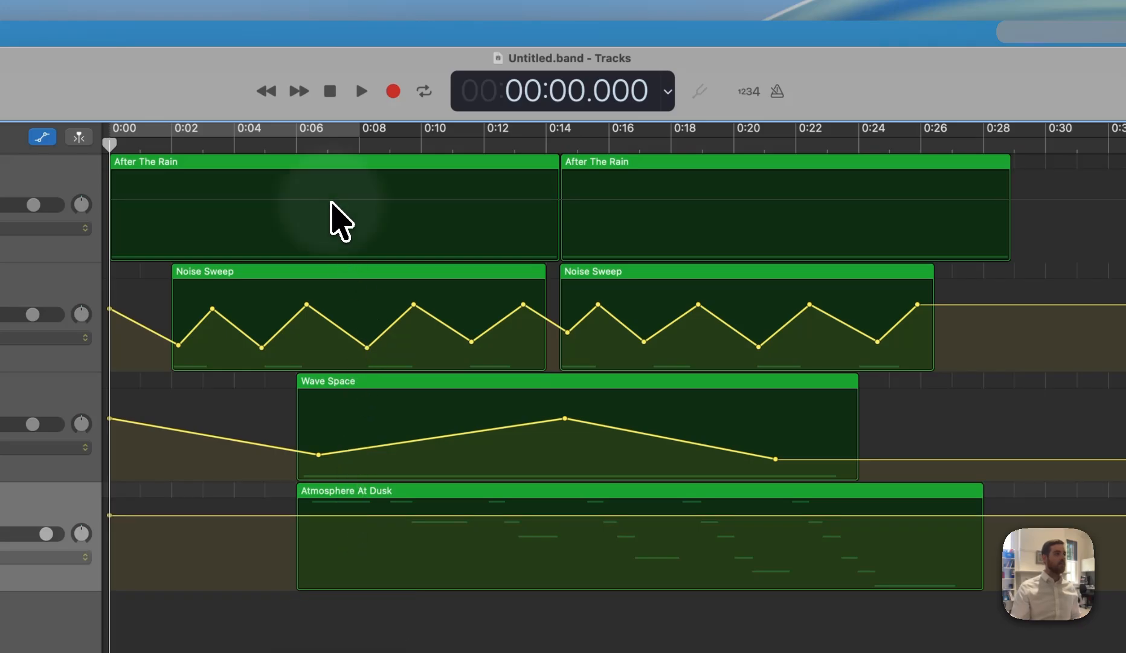
{"action": "left_click_drag", "start_coordinate": [331, 200], "coordinate": [332, 218]}
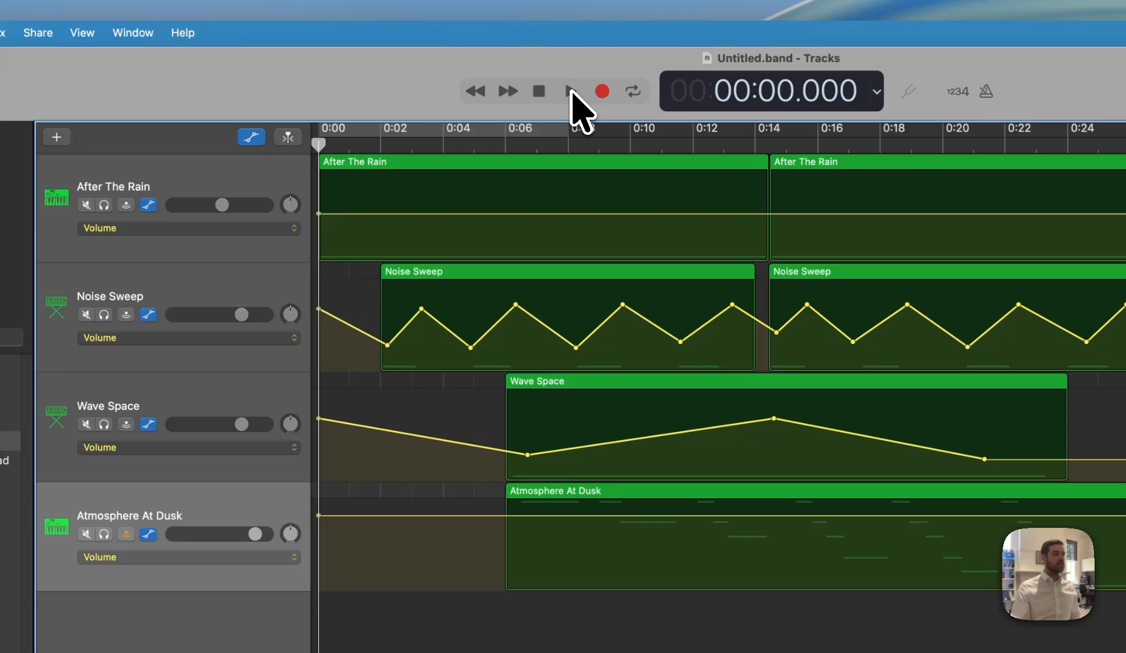
Step: Play the full mix from the beginning to about 0:29 to check the layered sounds and volume automation
{"action": "left_click", "coordinate": [570, 90]}
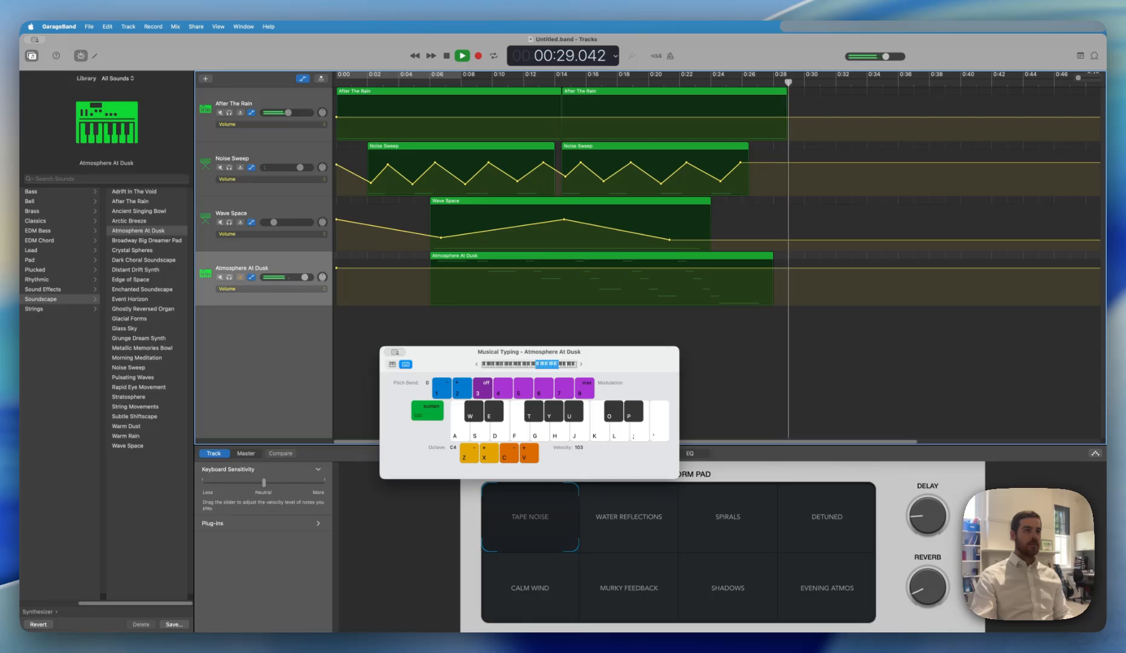
{"action": "key", "text": "space"}
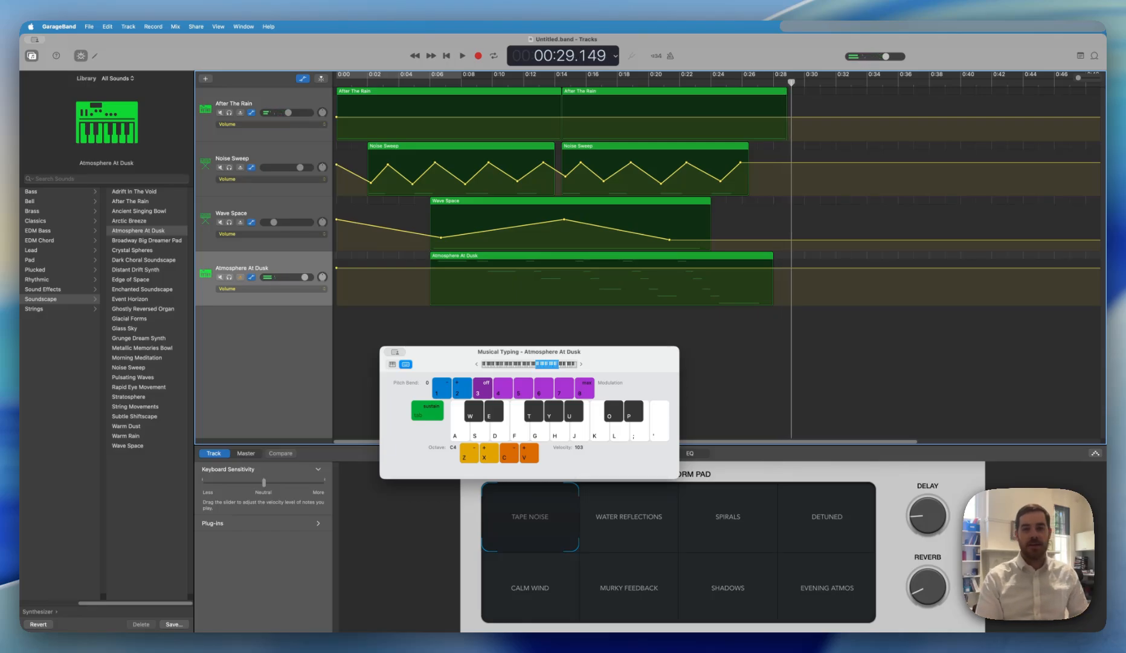